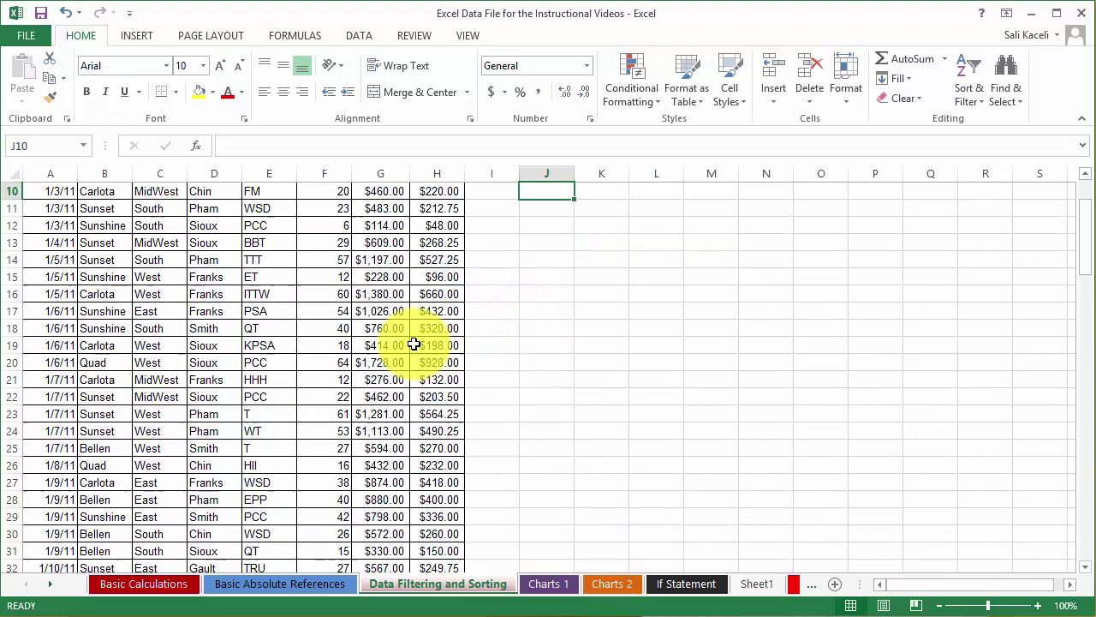
Step: Sort the sales data by the Product column from A to Z
{"action": "scroll", "coordinate": [343, 330], "scroll_direction": "up", "scroll_amount": 20}
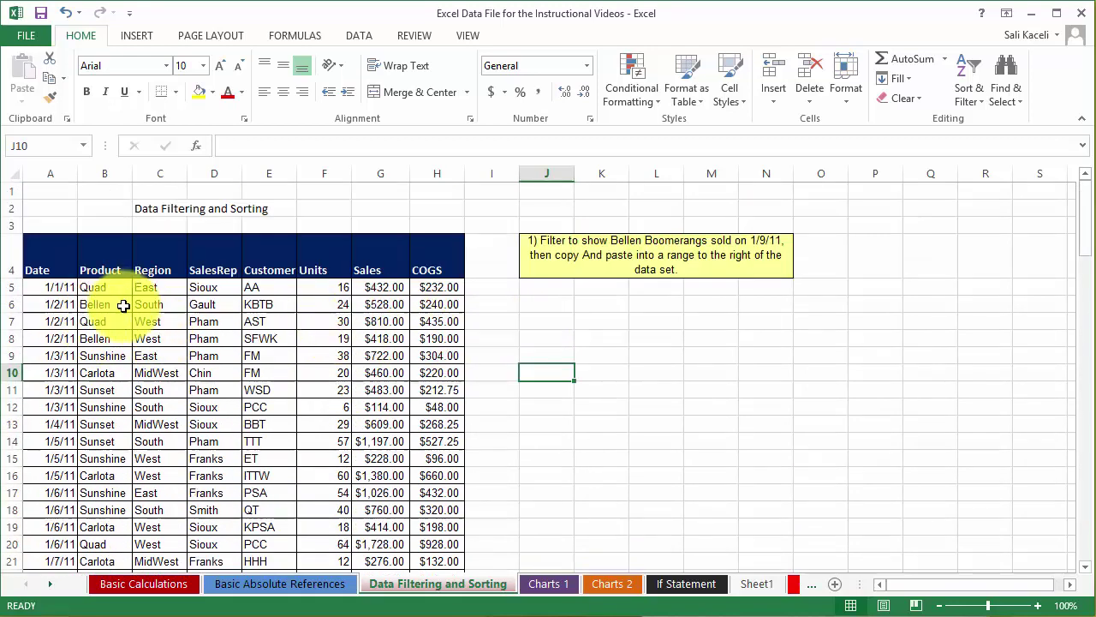
{"action": "left_click", "coordinate": [67, 288]}
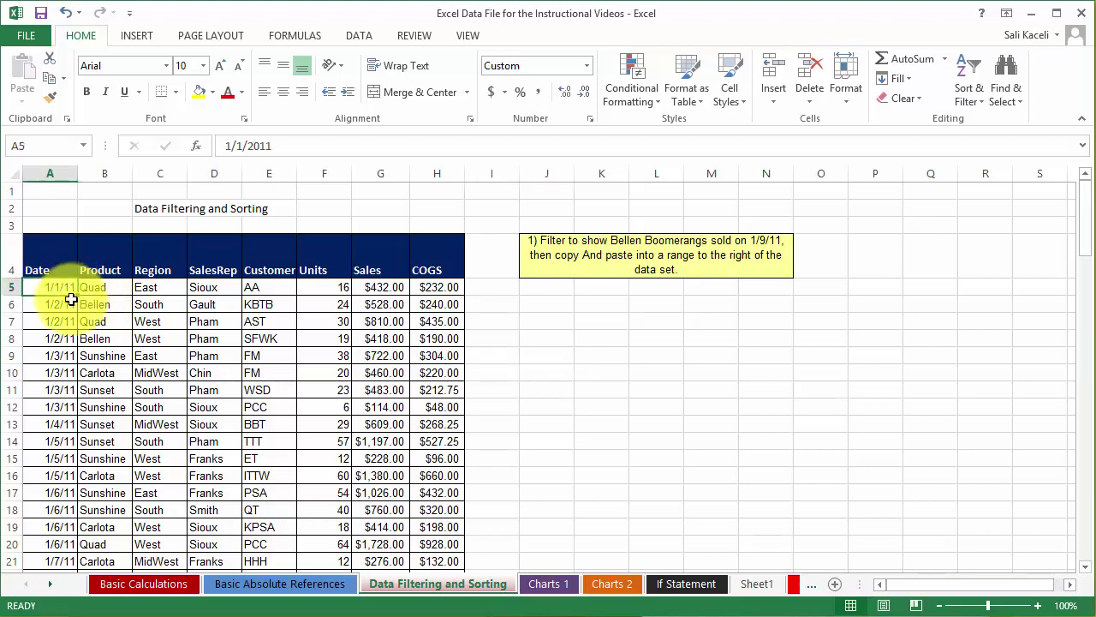
{"action": "scroll", "coordinate": [69, 390], "scroll_direction": "down", "scroll_amount": 6}
{"action": "scroll", "coordinate": [66, 387], "scroll_direction": "down", "scroll_amount": 5}
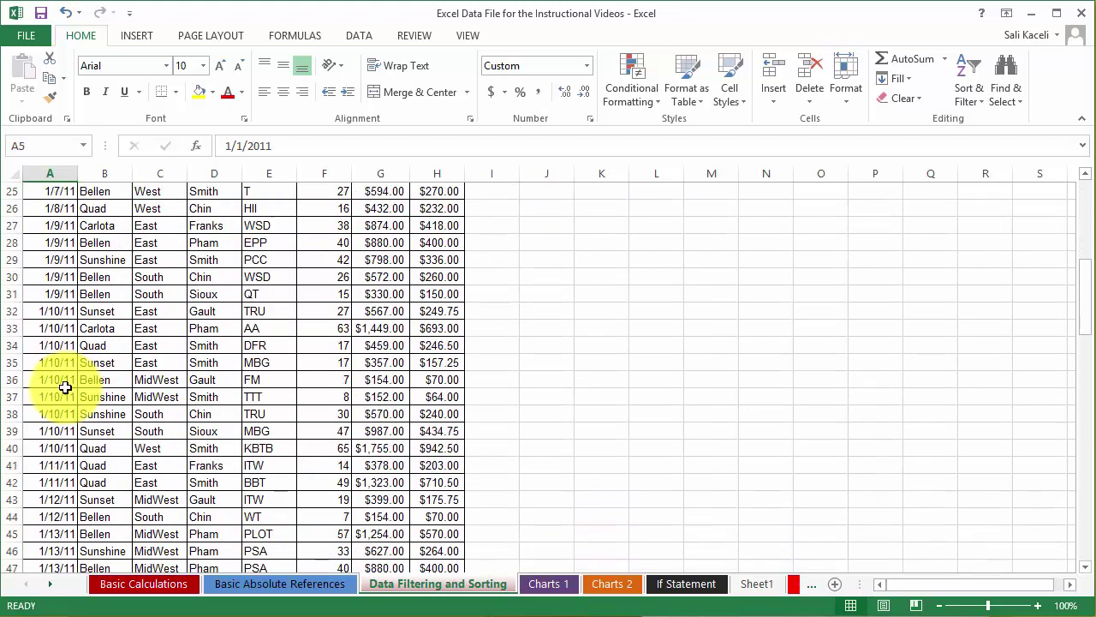
{"action": "scroll", "coordinate": [68, 381], "scroll_direction": "up", "scroll_amount": 11}
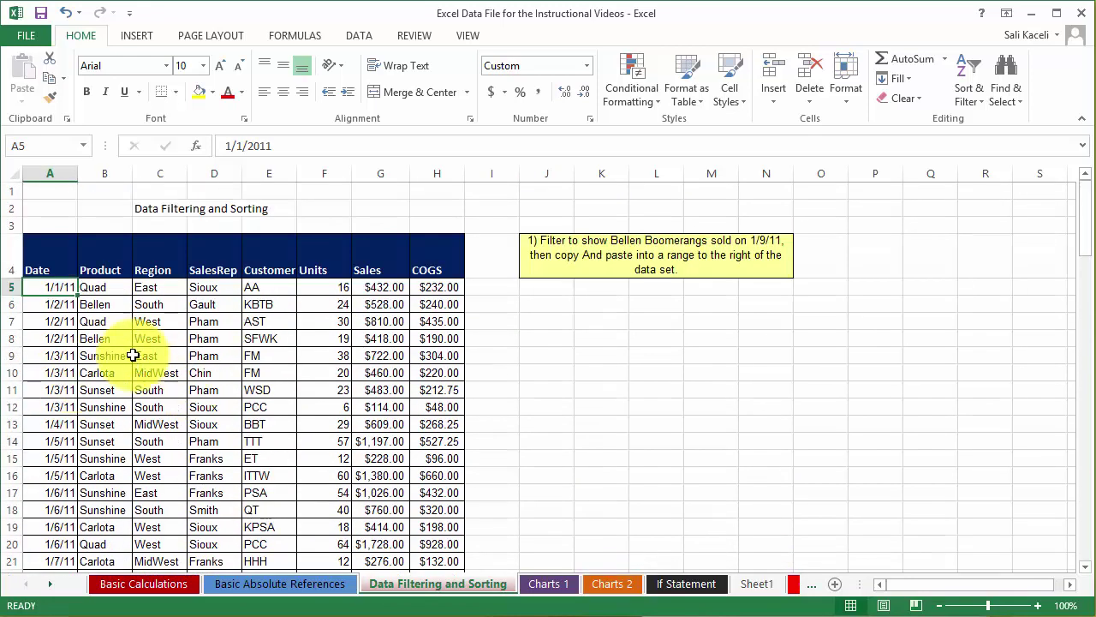
{"action": "left_click", "coordinate": [90, 303]}
{"action": "left_click", "coordinate": [102, 286]}
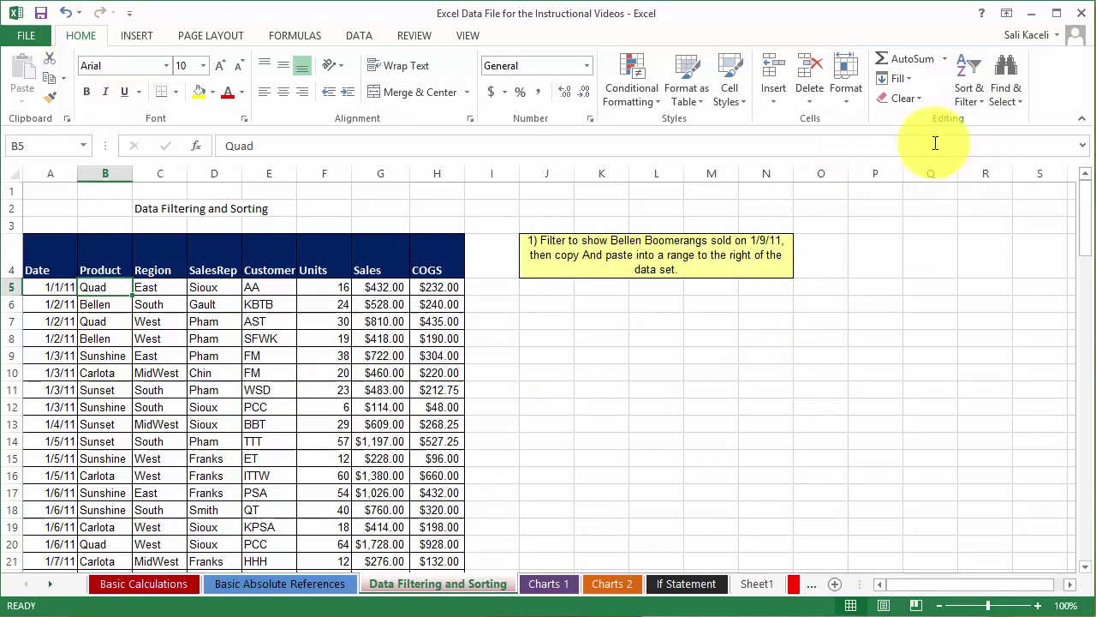
{"action": "left_click", "coordinate": [974, 95]}
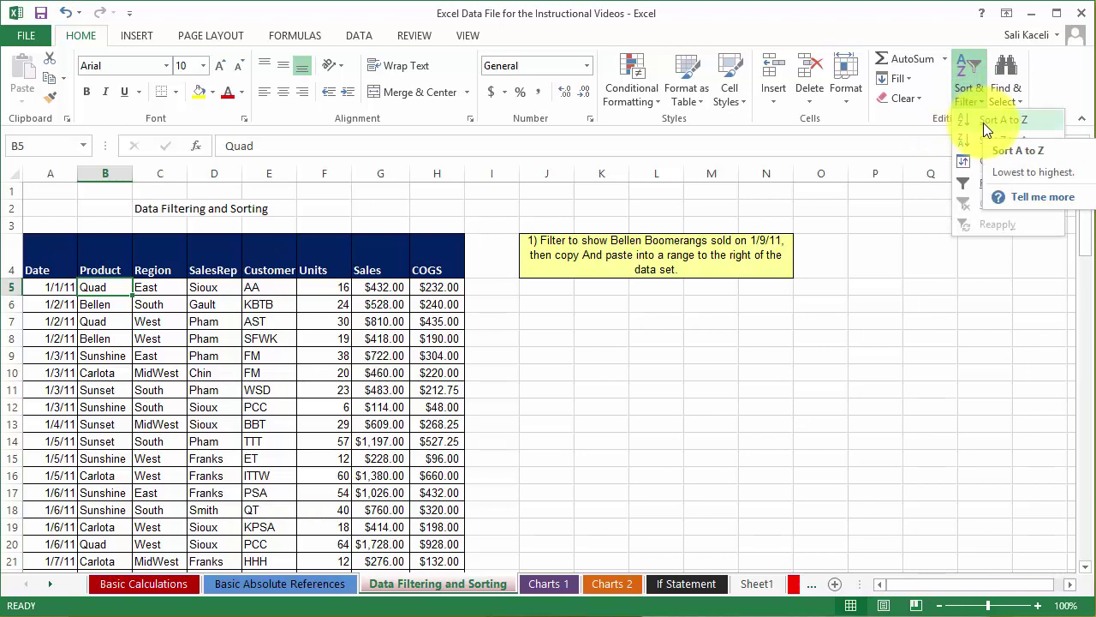
{"action": "left_click", "coordinate": [1009, 122]}
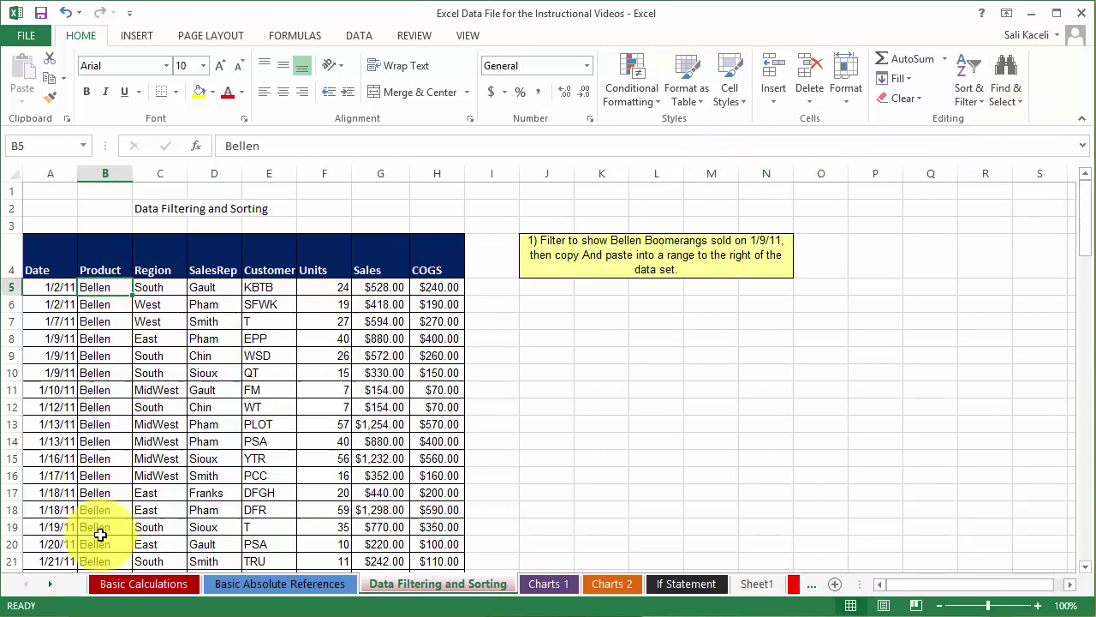
Step: Re-sort the sales data by Date from oldest to newest
{"action": "left_click", "coordinate": [96, 458]}
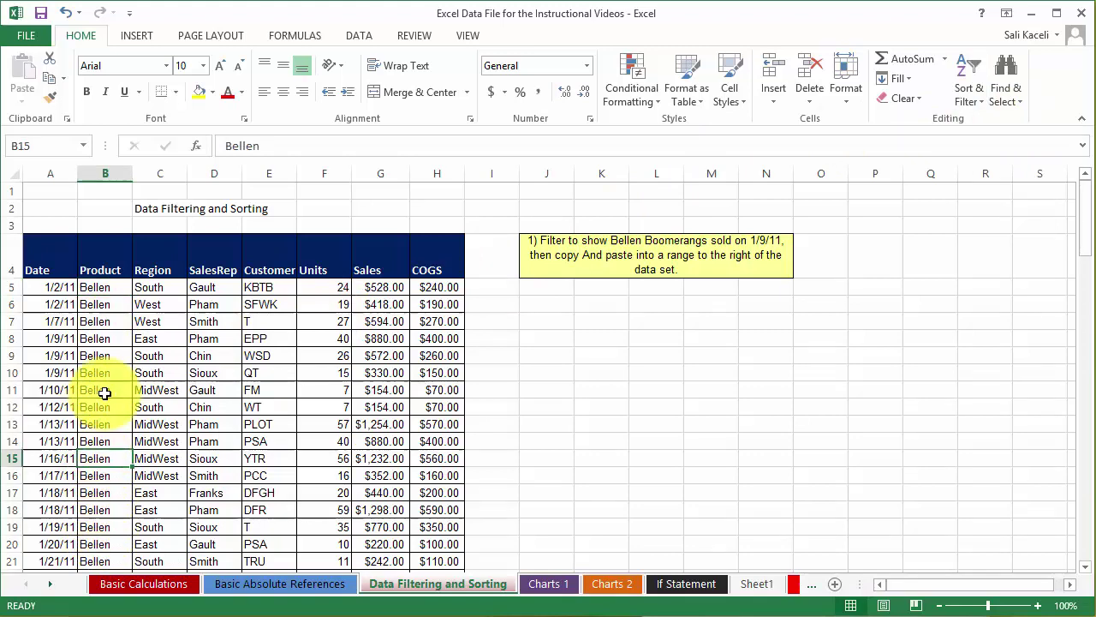
{"action": "scroll", "coordinate": [98, 411], "scroll_direction": "down", "scroll_amount": 3}
{"action": "scroll", "coordinate": [98, 411], "scroll_direction": "down", "scroll_amount": 20}
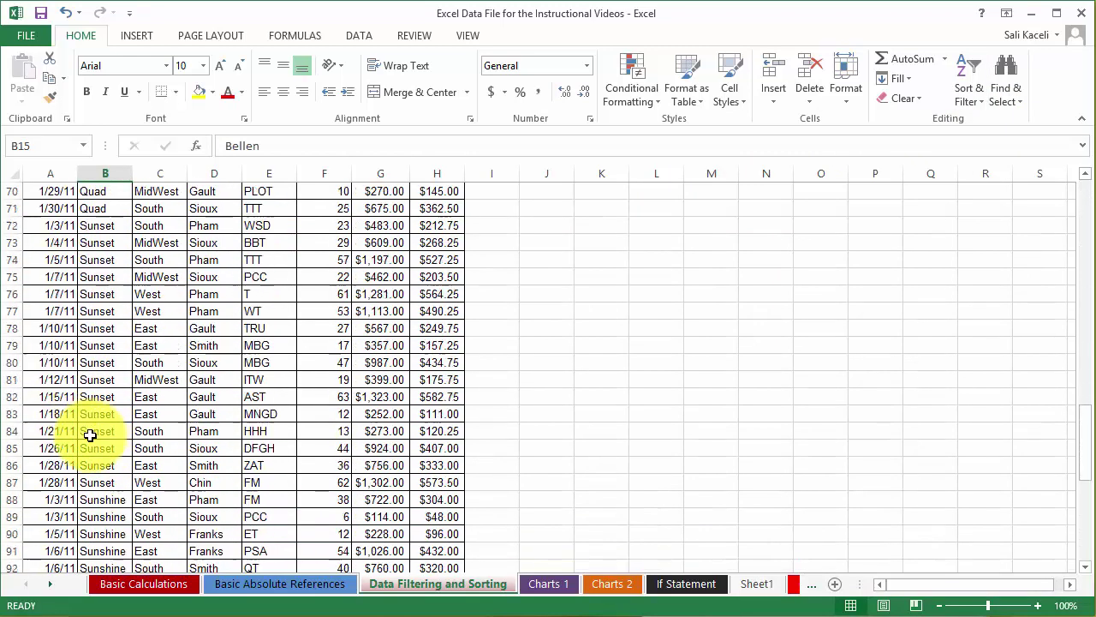
{"action": "scroll", "coordinate": [89, 438], "scroll_direction": "up", "scroll_amount": 20}
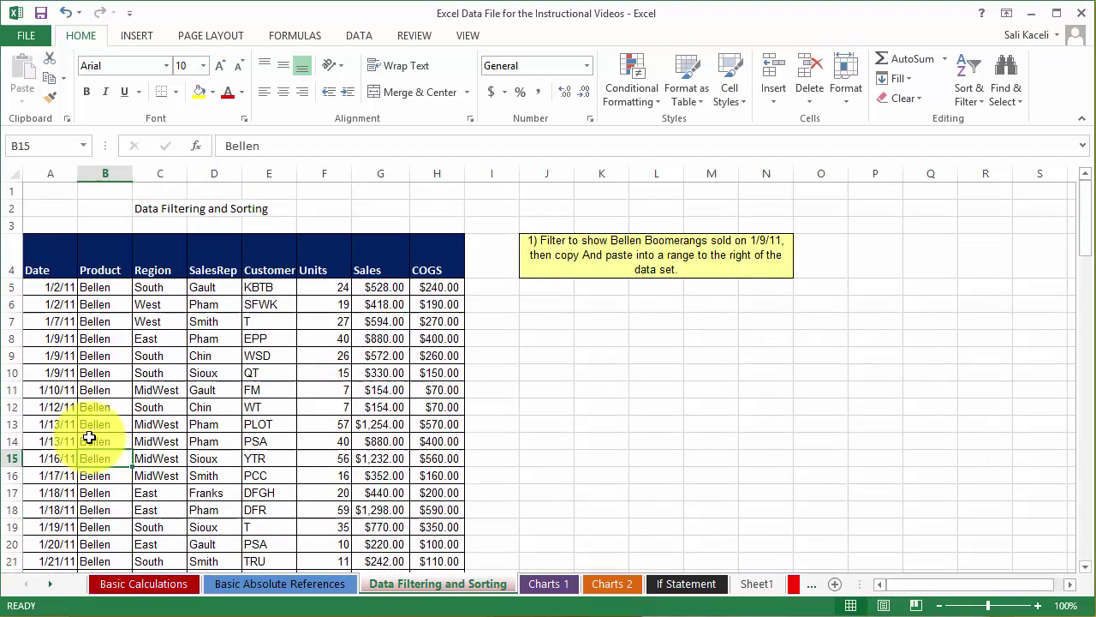
{"action": "left_click", "coordinate": [54, 303]}
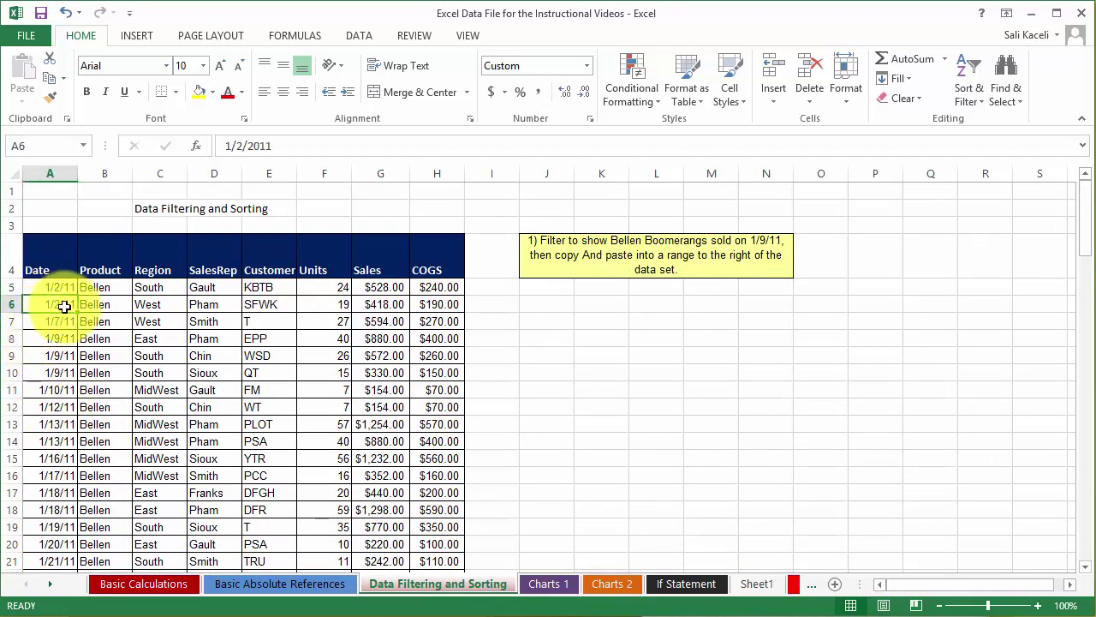
{"action": "left_click", "coordinate": [979, 96]}
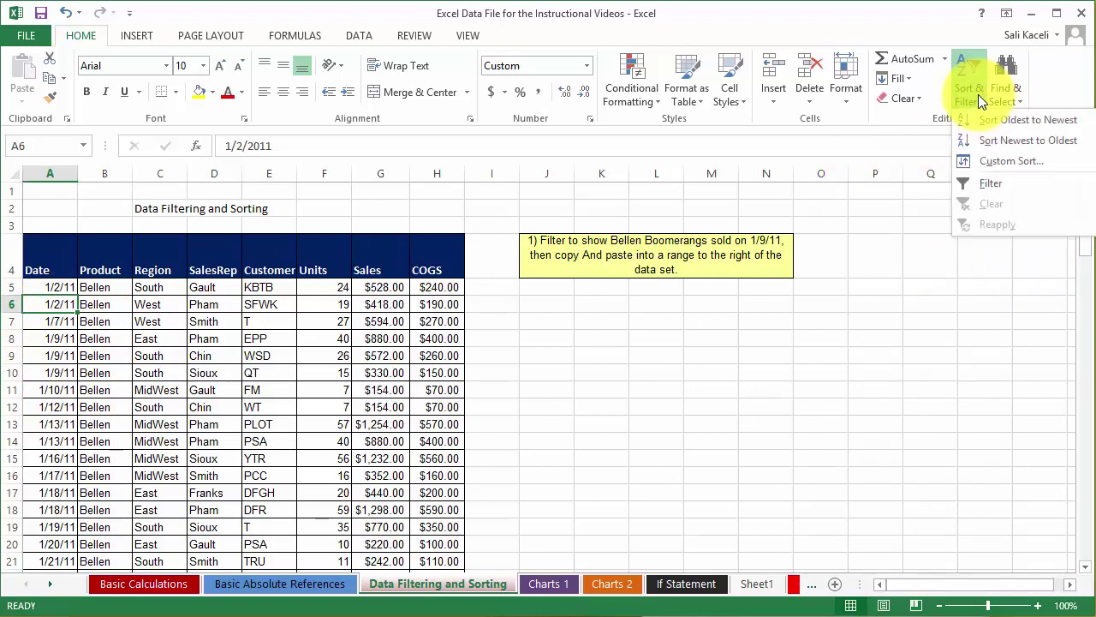
{"action": "left_click", "coordinate": [1015, 123]}
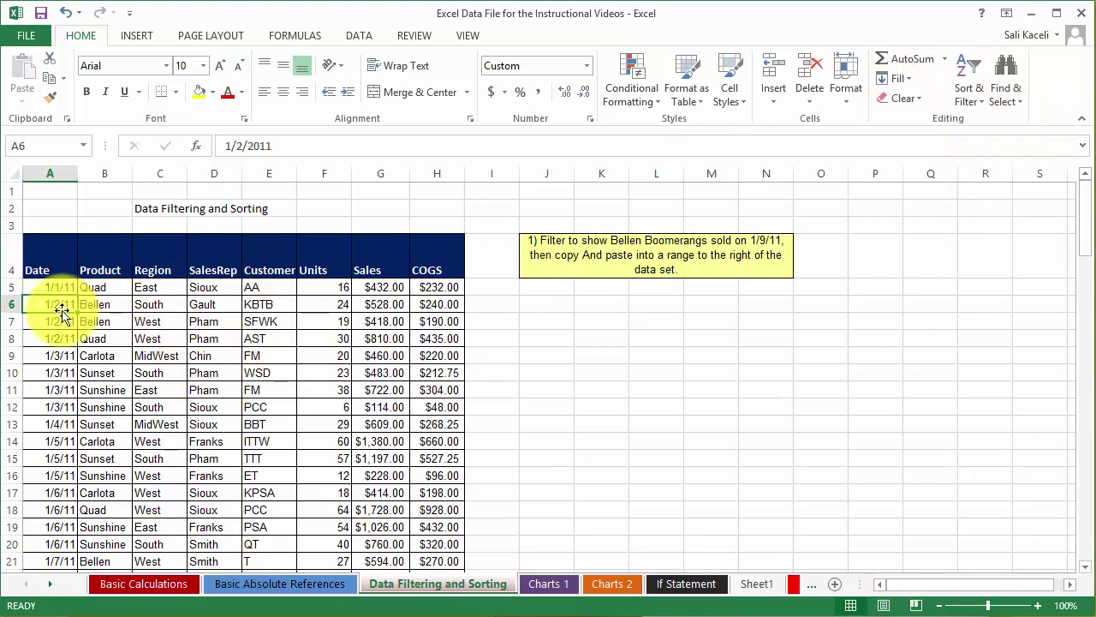
{"action": "scroll", "coordinate": [49, 342], "scroll_direction": "down", "scroll_amount": 3}
{"action": "scroll", "coordinate": [49, 343], "scroll_direction": "up", "scroll_amount": 3}
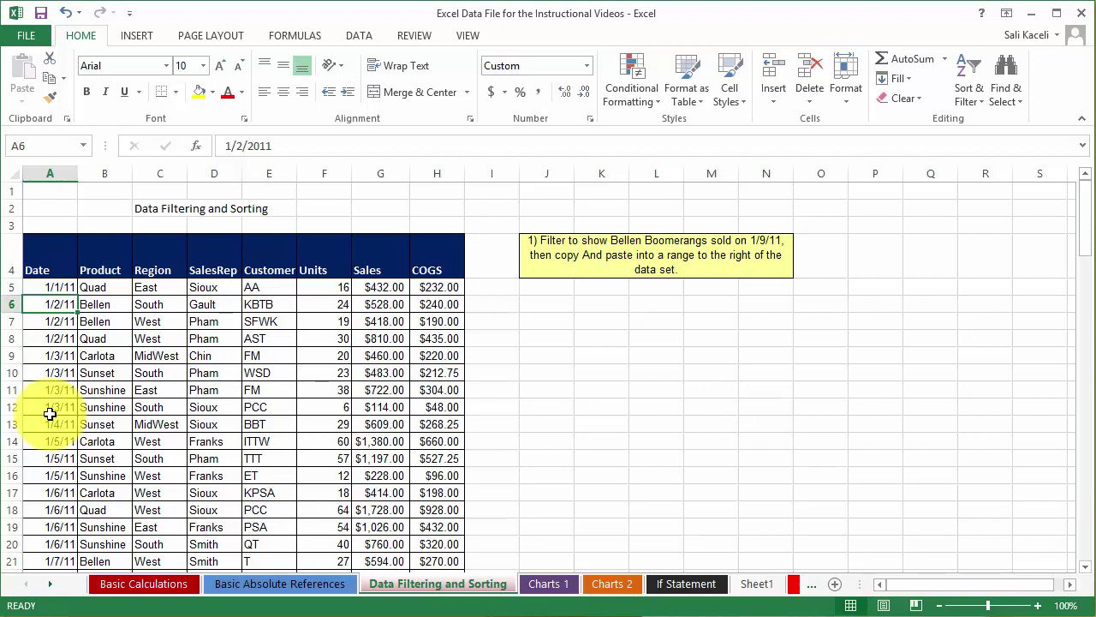
Step: Sort by Region A to Z from cell C6's right-click Sort menu so East rows lead
{"action": "right_click", "coordinate": [152, 304]}
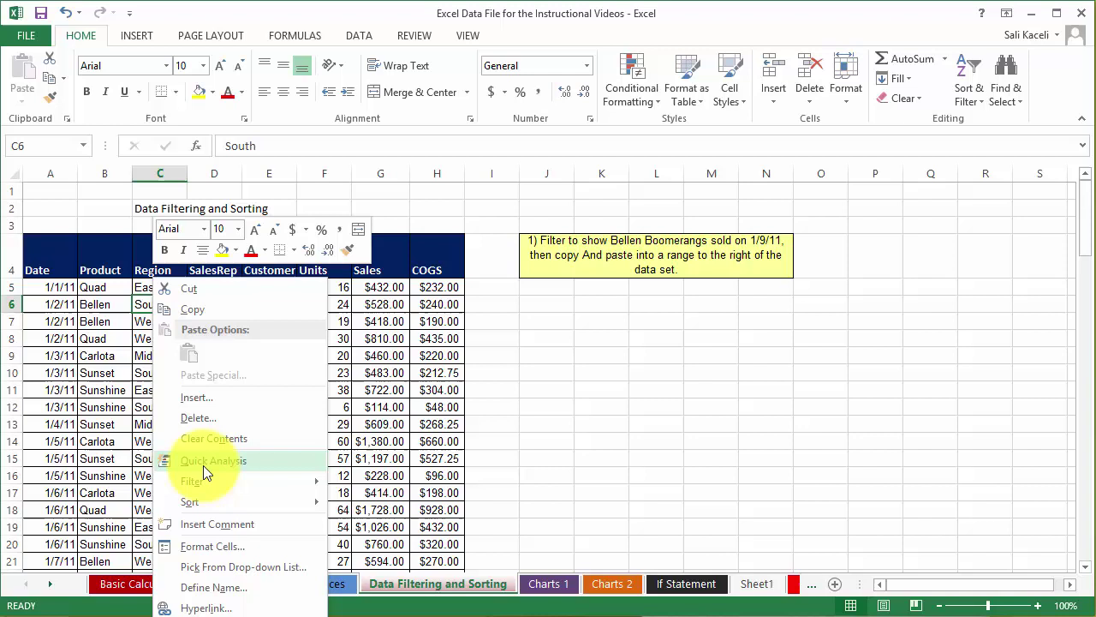
{"action": "mouse_move", "coordinate": [201, 501]}
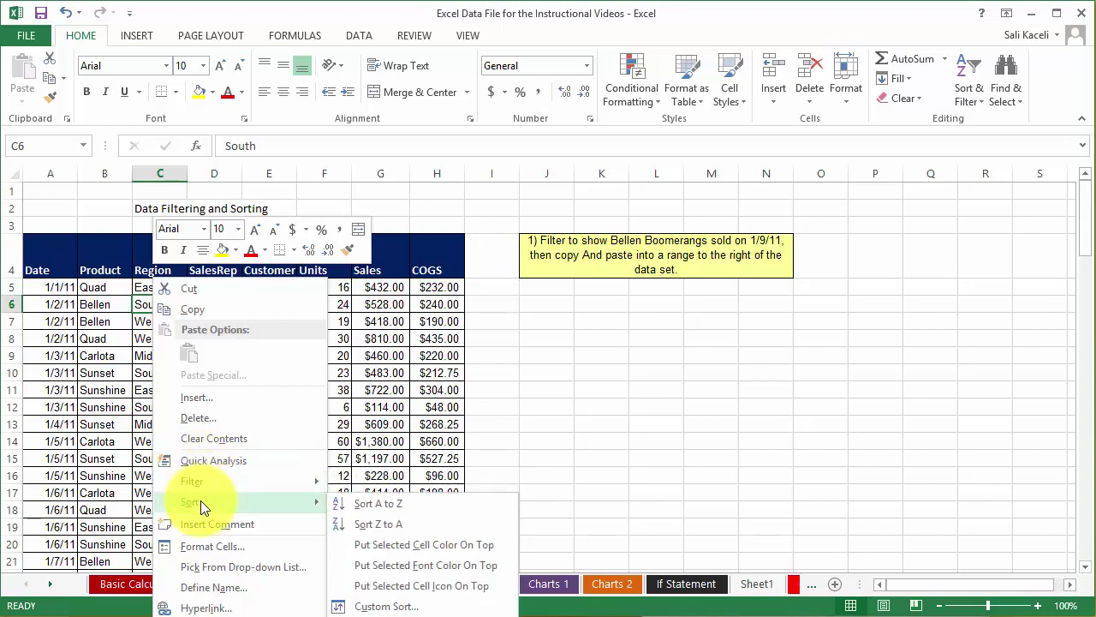
{"action": "left_click", "coordinate": [406, 503]}
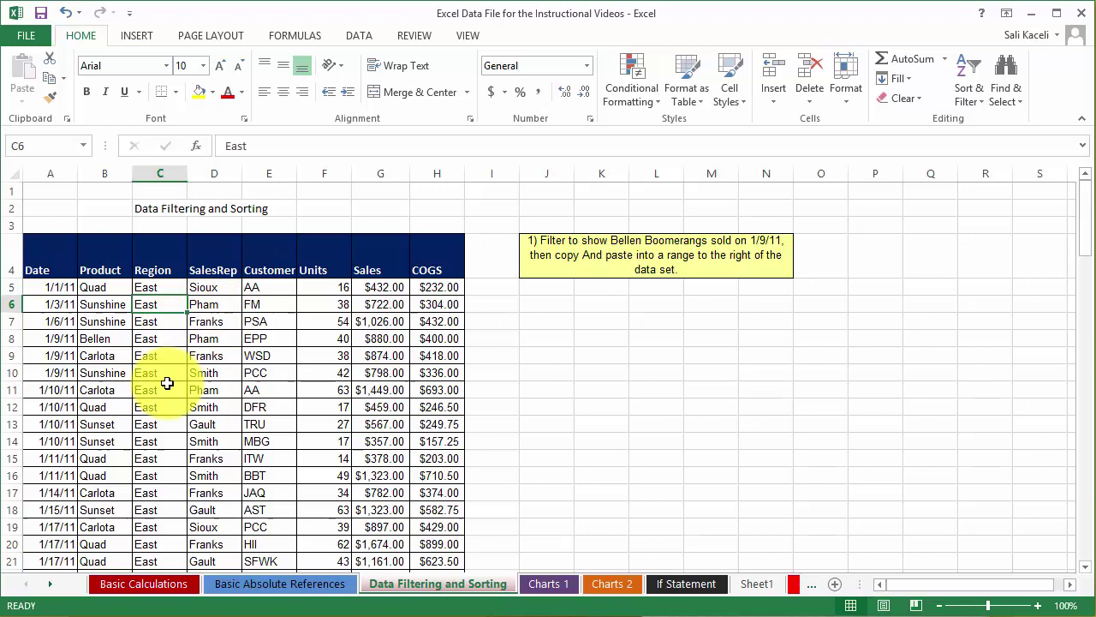
{"action": "left_click", "coordinate": [414, 317]}
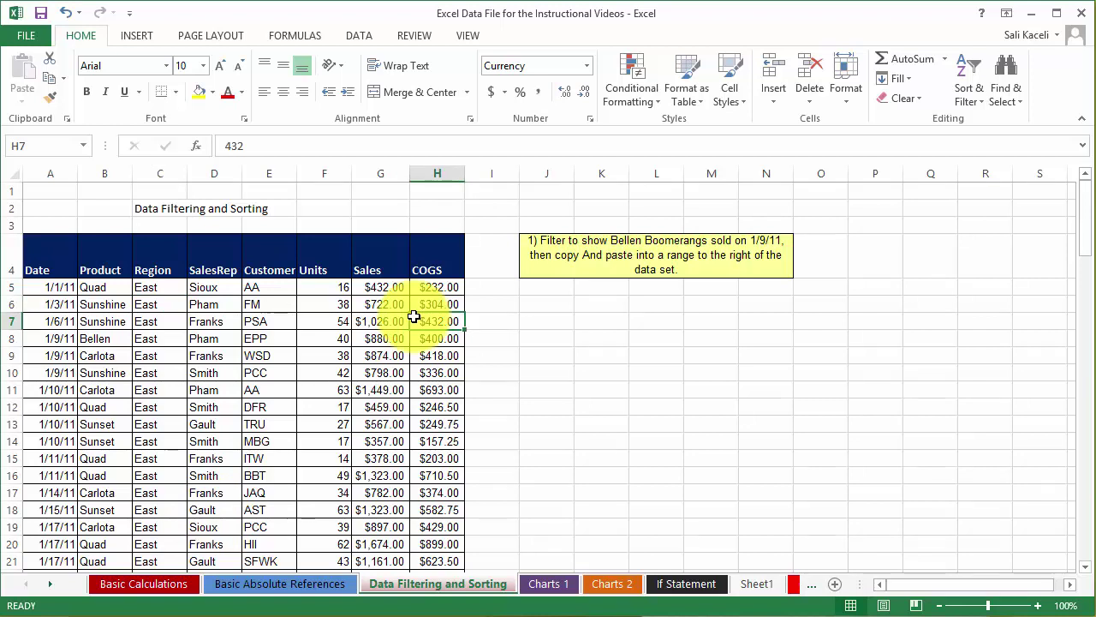
{"action": "left_click", "coordinate": [107, 338]}
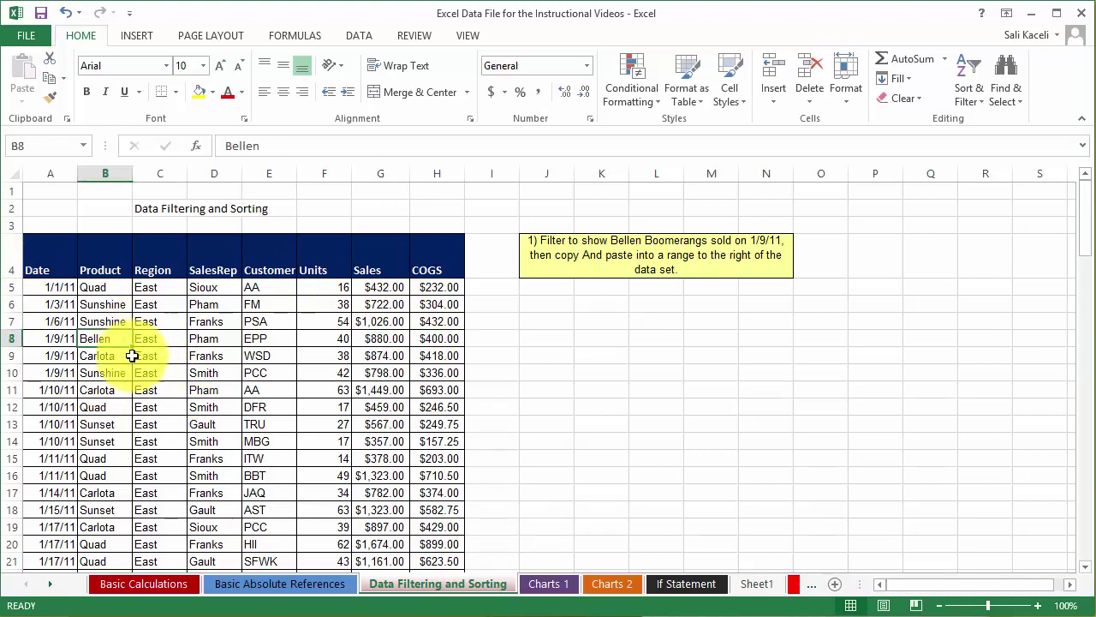
{"action": "left_click", "coordinate": [164, 319]}
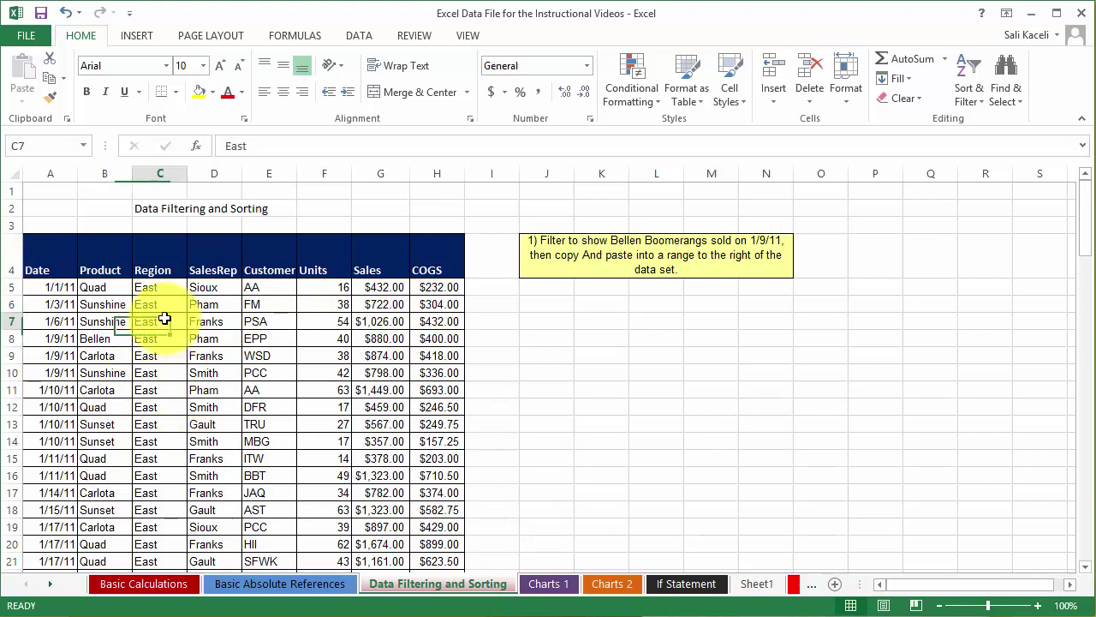
{"action": "scroll", "coordinate": [165, 319], "scroll_direction": "down", "scroll_amount": 20}
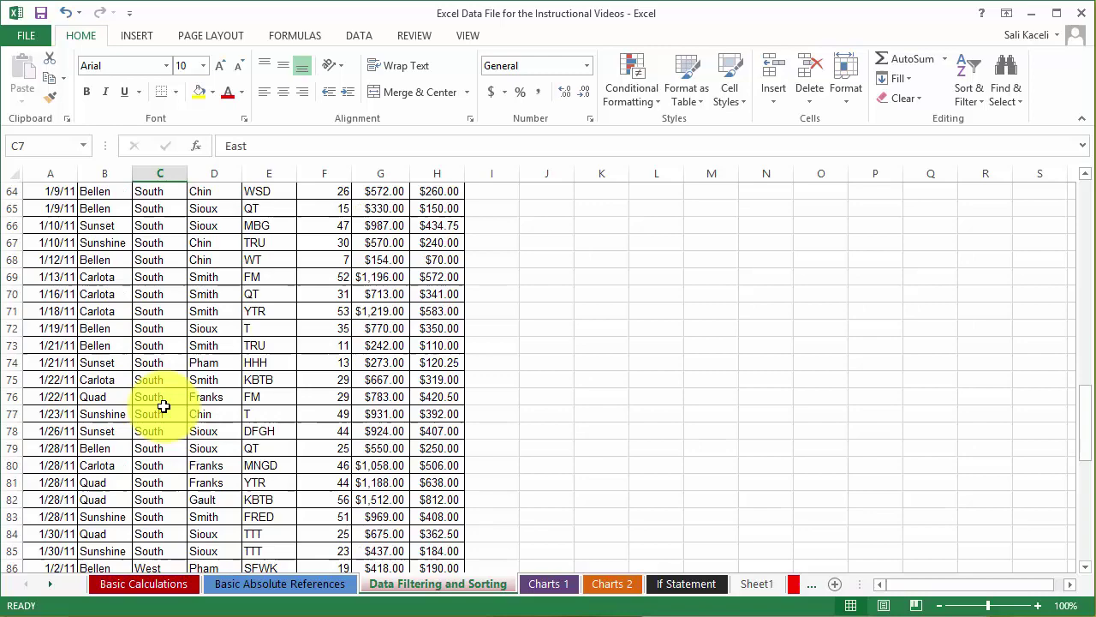
{"action": "scroll", "coordinate": [163, 406], "scroll_direction": "down", "scroll_amount": 12}
{"action": "scroll", "coordinate": [144, 451], "scroll_direction": "up", "scroll_amount": 11}
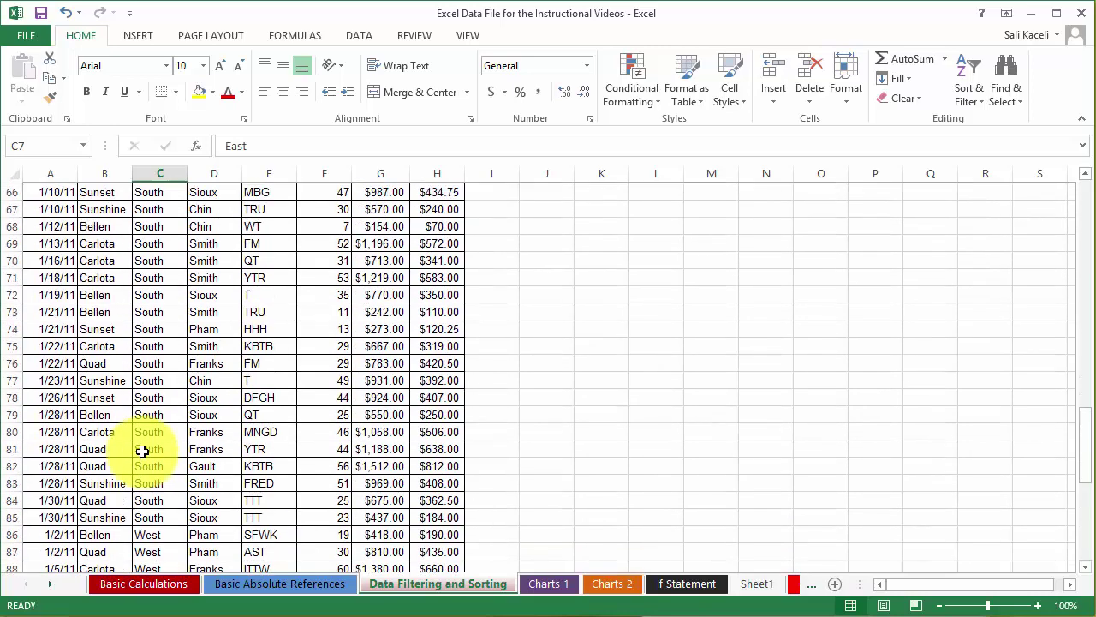
{"action": "scroll", "coordinate": [142, 451], "scroll_direction": "up", "scroll_amount": 20}
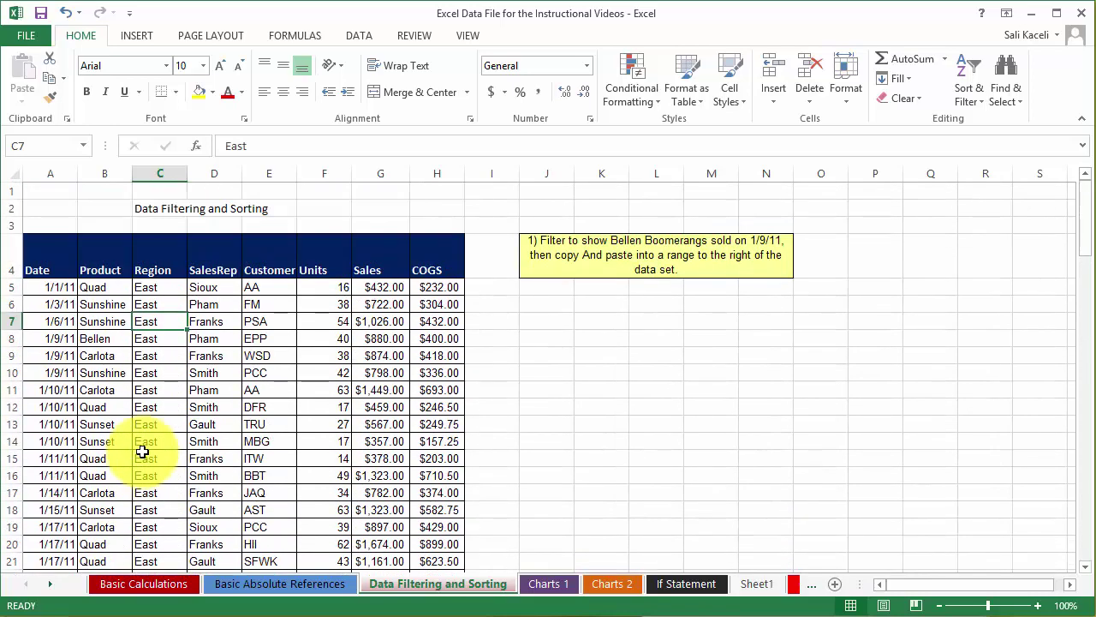
{"action": "left_click", "coordinate": [153, 305]}
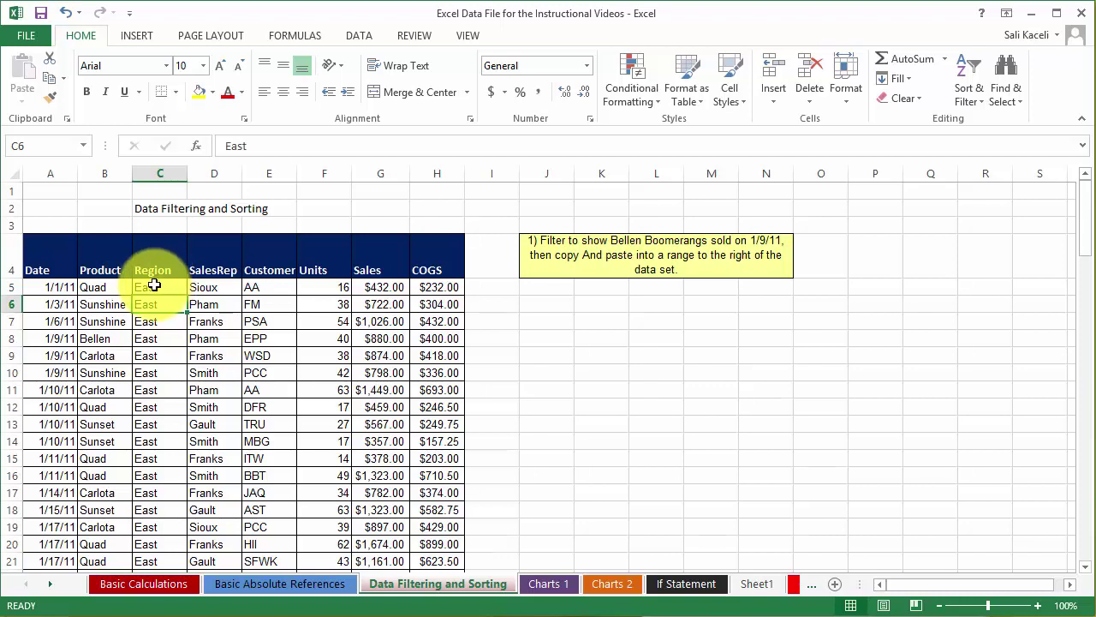
{"action": "left_click", "coordinate": [161, 285]}
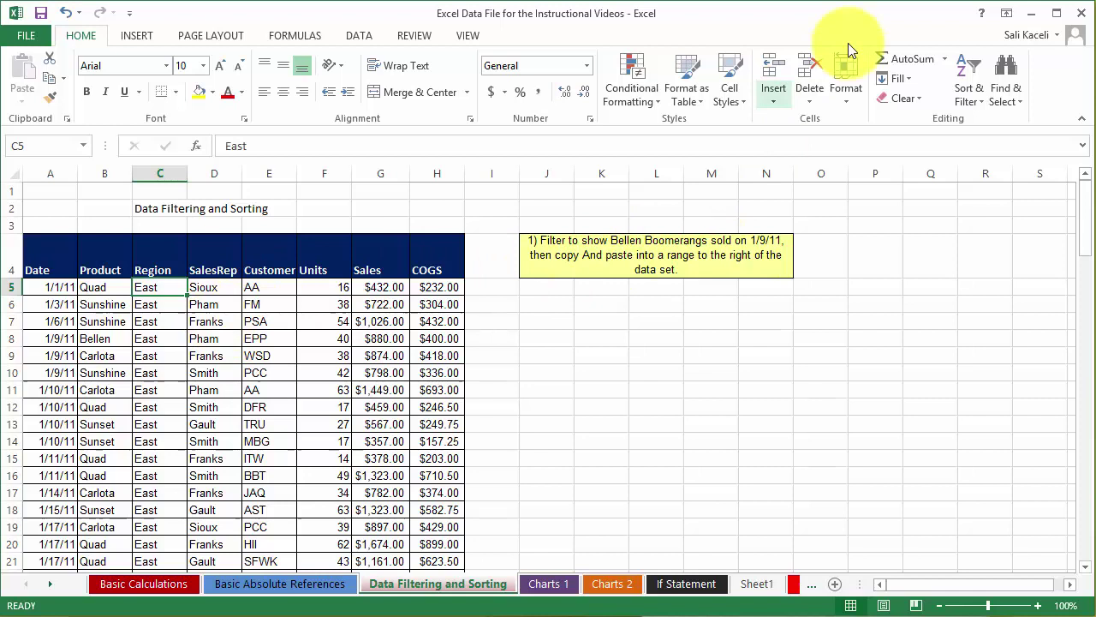
Step: Add filter dropdowns to every sales table header via Sort & Filter > Filter
{"action": "left_click", "coordinate": [971, 101]}
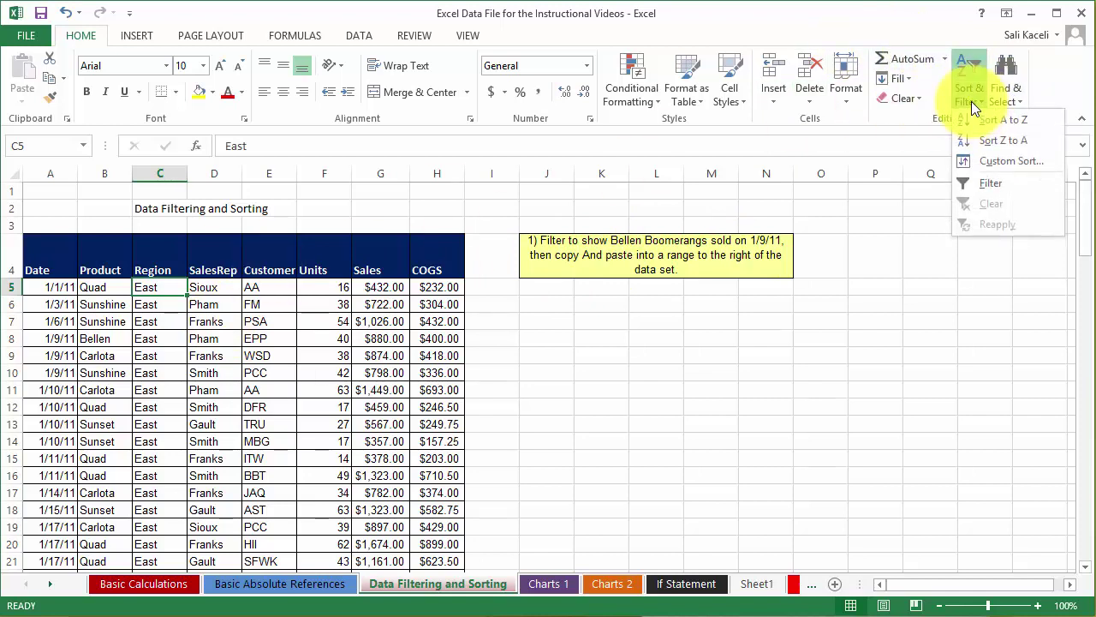
{"action": "left_click", "coordinate": [986, 183]}
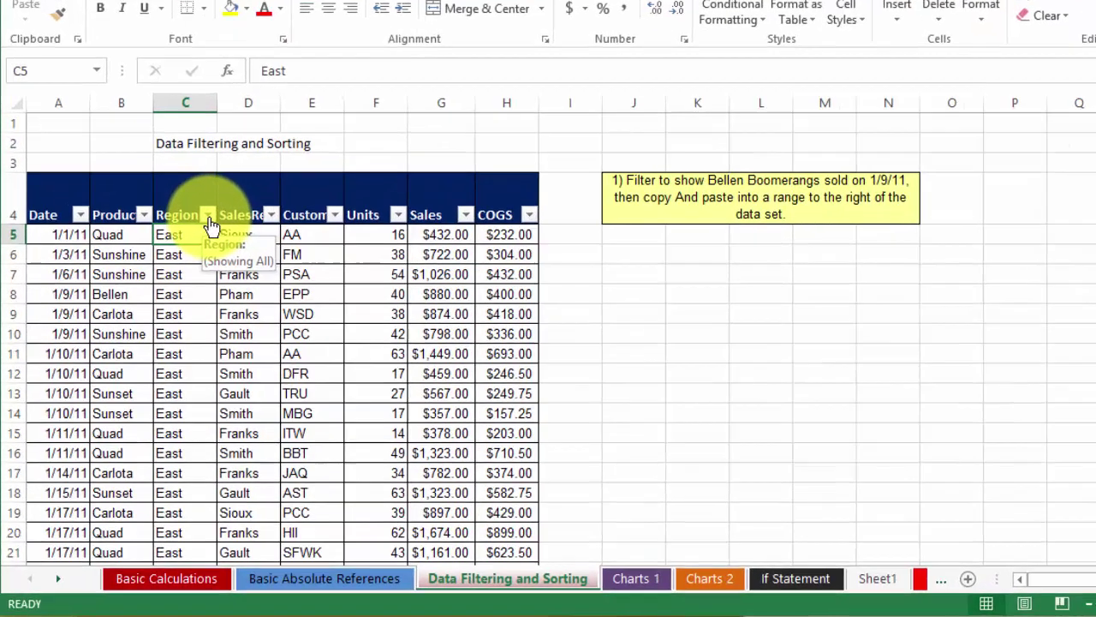
Step: Set the Region filter to East only, showing 30 of 105 records
{"action": "left_click", "coordinate": [180, 269]}
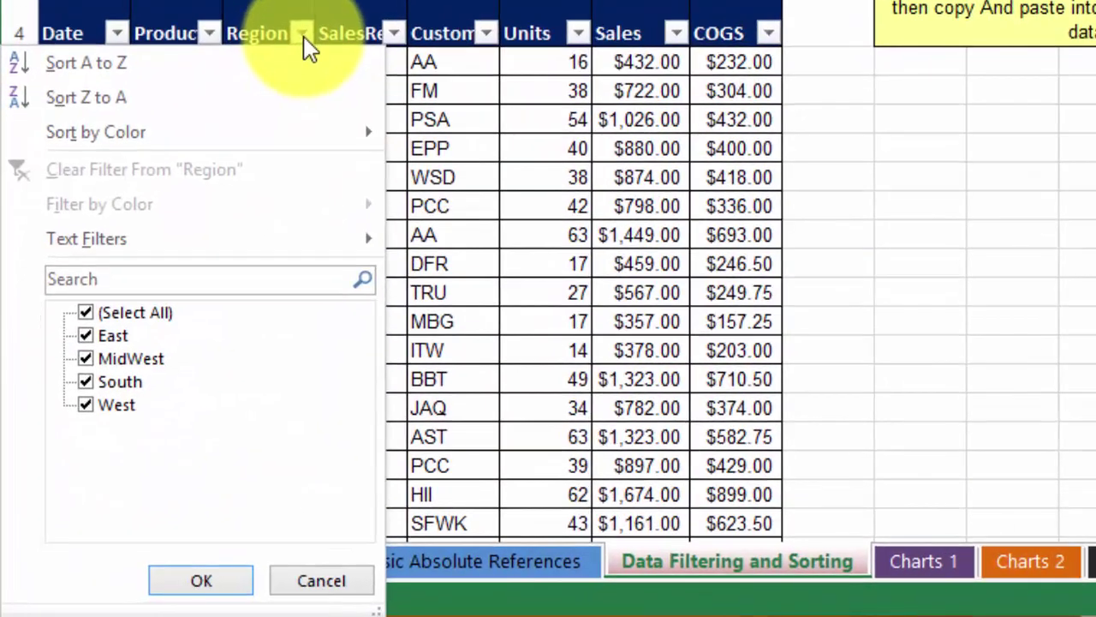
{"action": "left_click", "coordinate": [85, 312]}
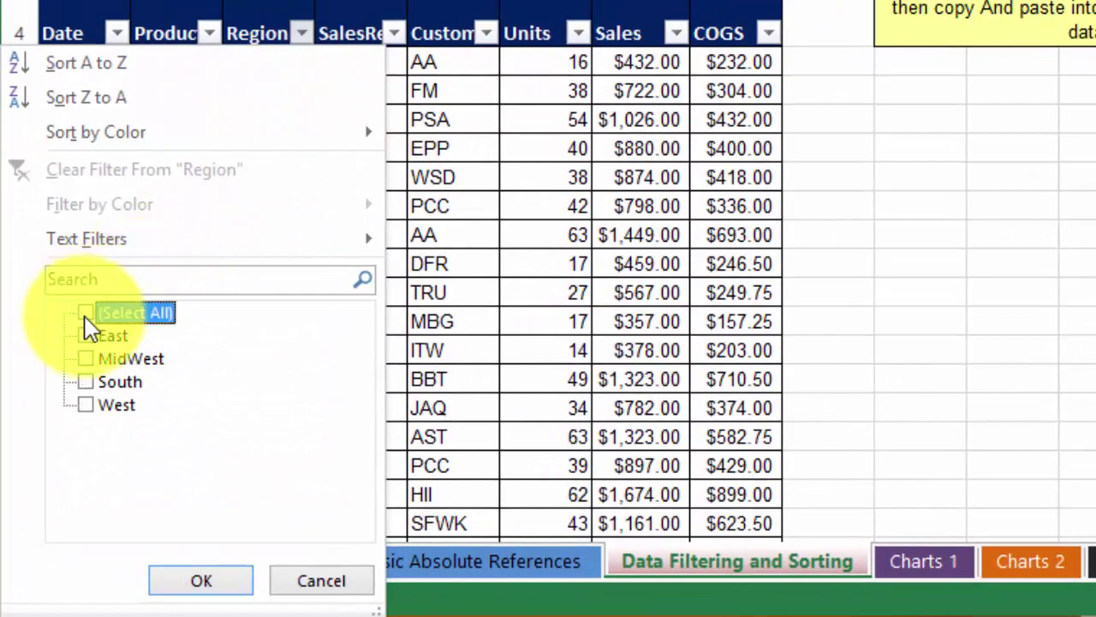
{"action": "left_click", "coordinate": [86, 334]}
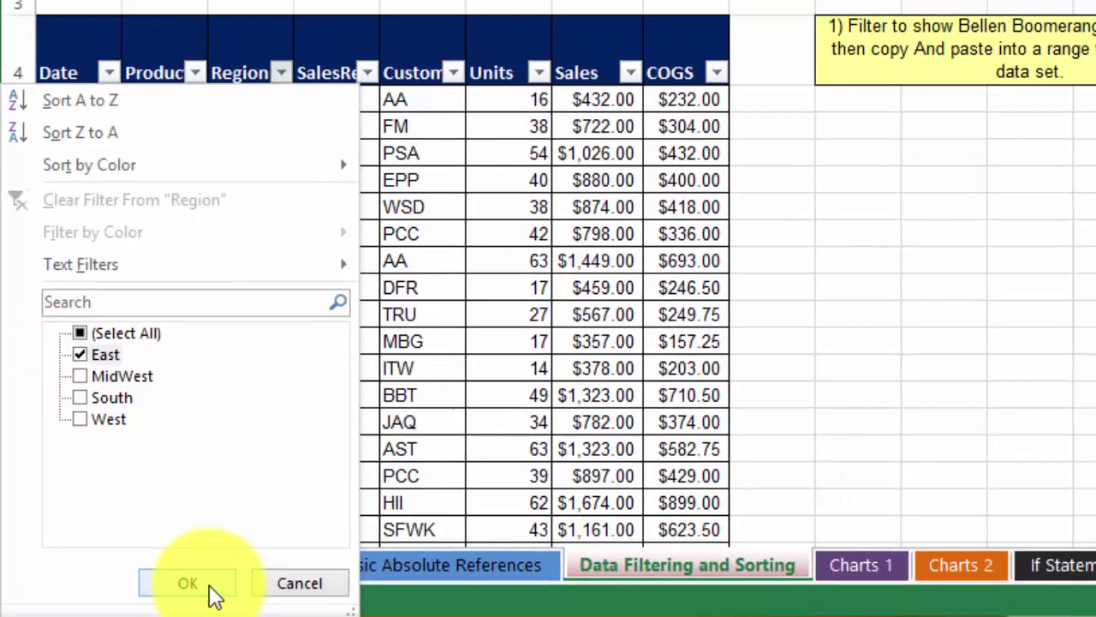
{"action": "left_click", "coordinate": [221, 590]}
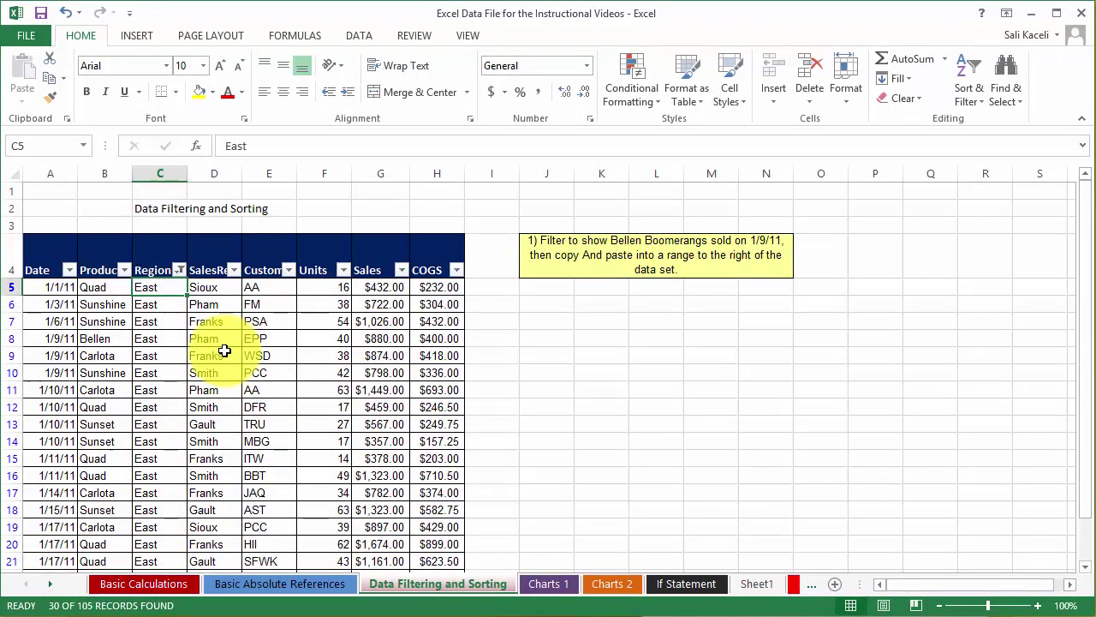
{"action": "scroll", "coordinate": [224, 351], "scroll_direction": "down", "scroll_amount": 5}
{"action": "scroll", "coordinate": [220, 355], "scroll_direction": "up", "scroll_amount": 2}
{"action": "scroll", "coordinate": [225, 360], "scroll_direction": "down", "scroll_amount": 2}
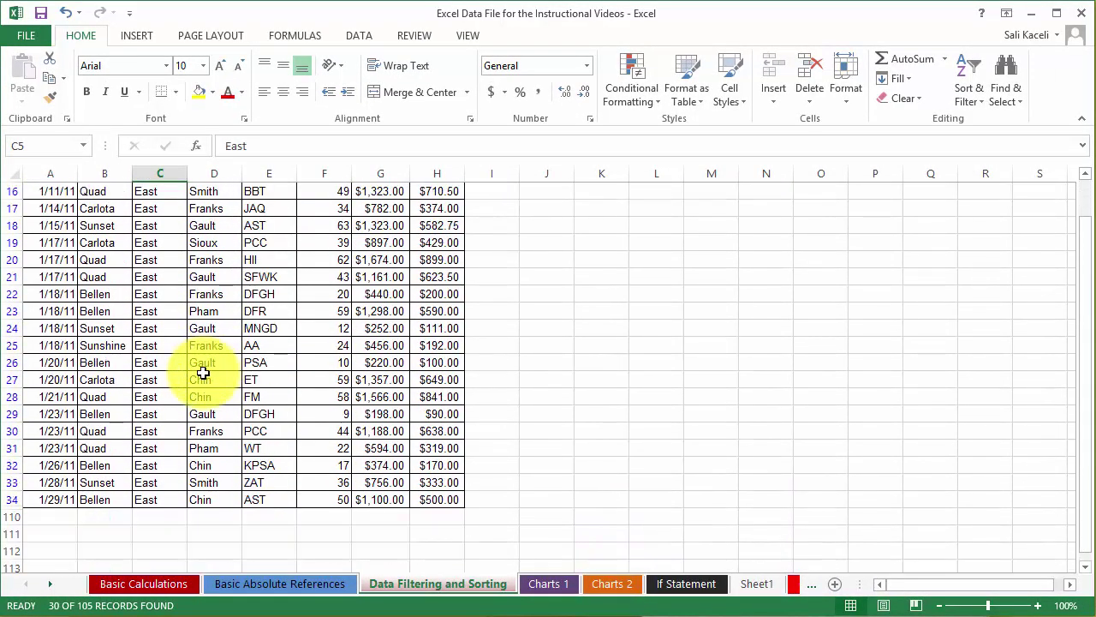
{"action": "scroll", "coordinate": [203, 373], "scroll_direction": "down", "scroll_amount": 1}
{"action": "scroll", "coordinate": [197, 385], "scroll_direction": "up", "scroll_amount": 6}
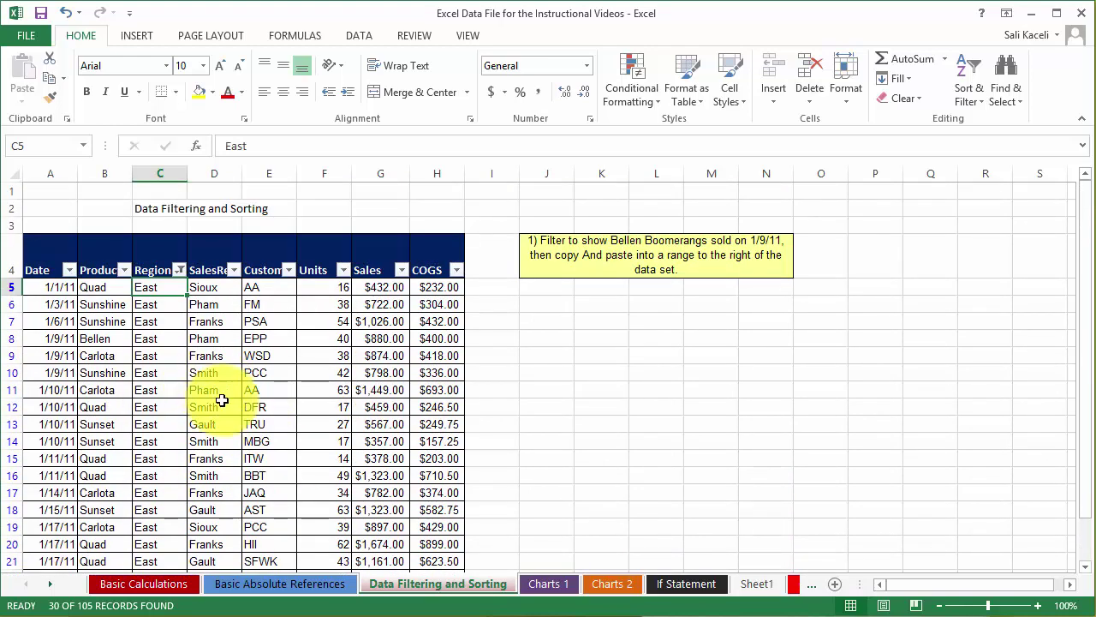
{"action": "scroll", "coordinate": [218, 402], "scroll_direction": "down", "scroll_amount": 1}
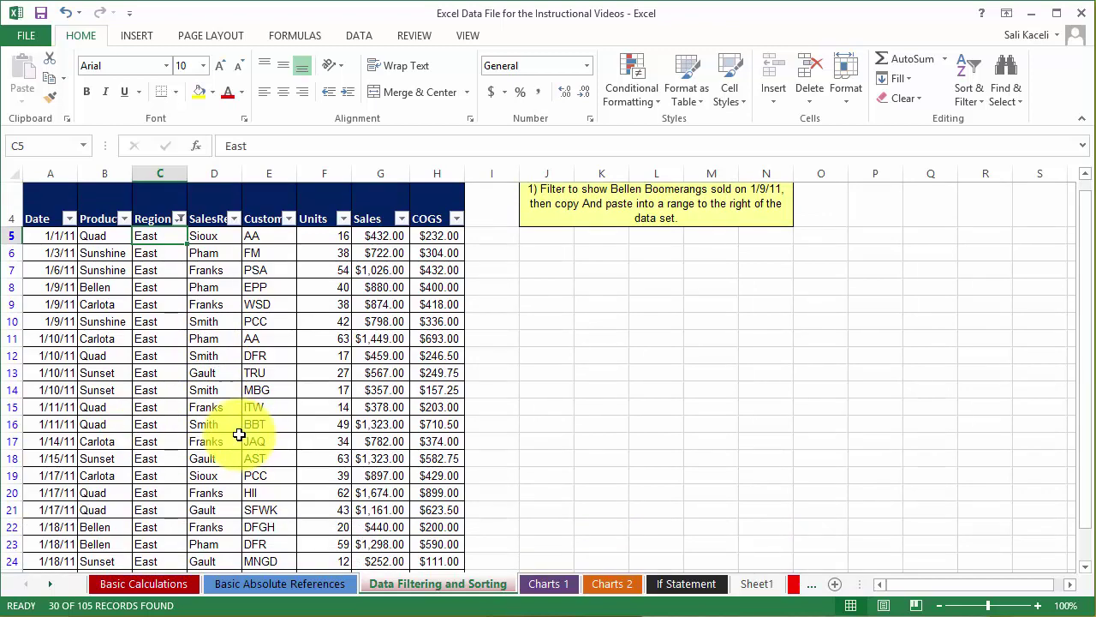
{"action": "scroll", "coordinate": [210, 283], "scroll_direction": "up", "scroll_amount": 1}
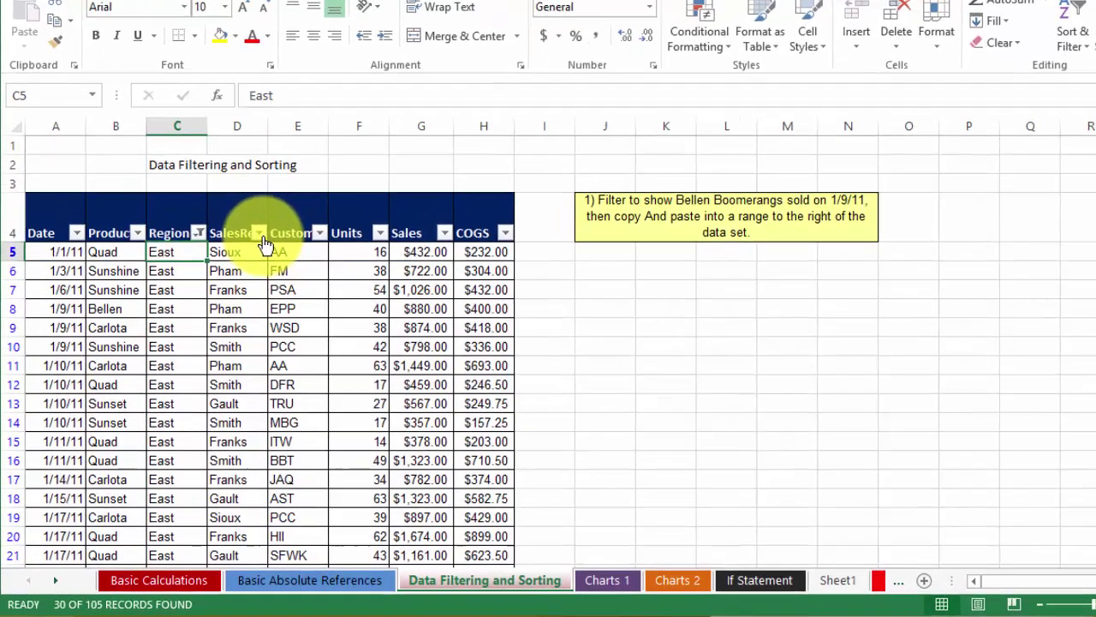
Step: Filter the SalesRep column to show only Franks
{"action": "left_click", "coordinate": [234, 270]}
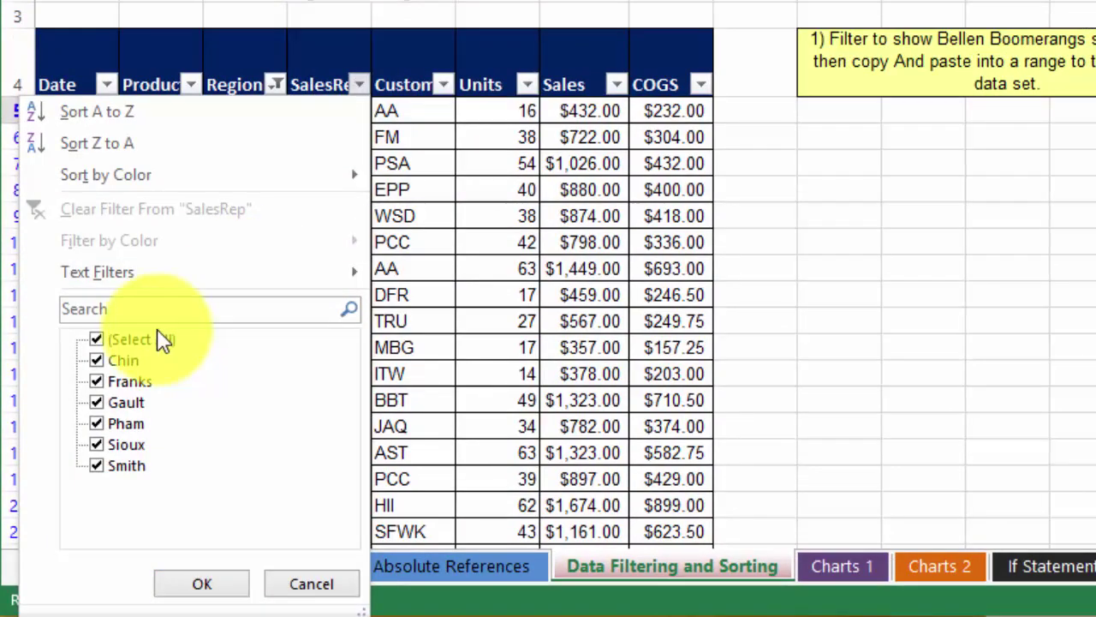
{"action": "left_click", "coordinate": [96, 343]}
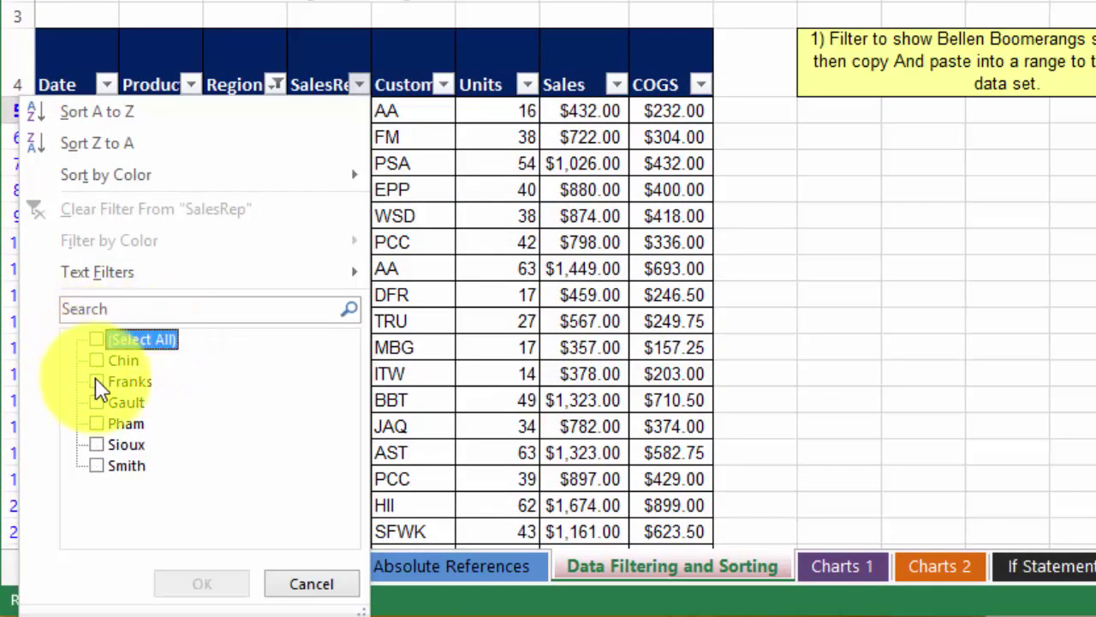
{"action": "left_click", "coordinate": [97, 382]}
{"action": "left_click", "coordinate": [201, 583]}
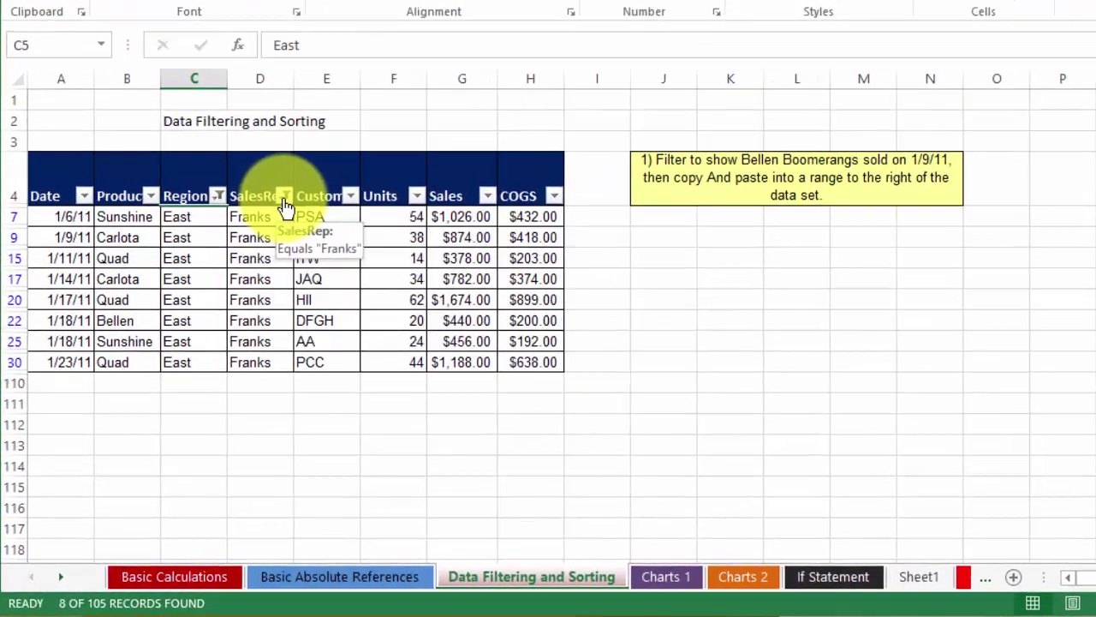
Step: Add Chin and Gault to the SalesRep filter, leaving 18 of 105 records
{"action": "left_click", "coordinate": [234, 271]}
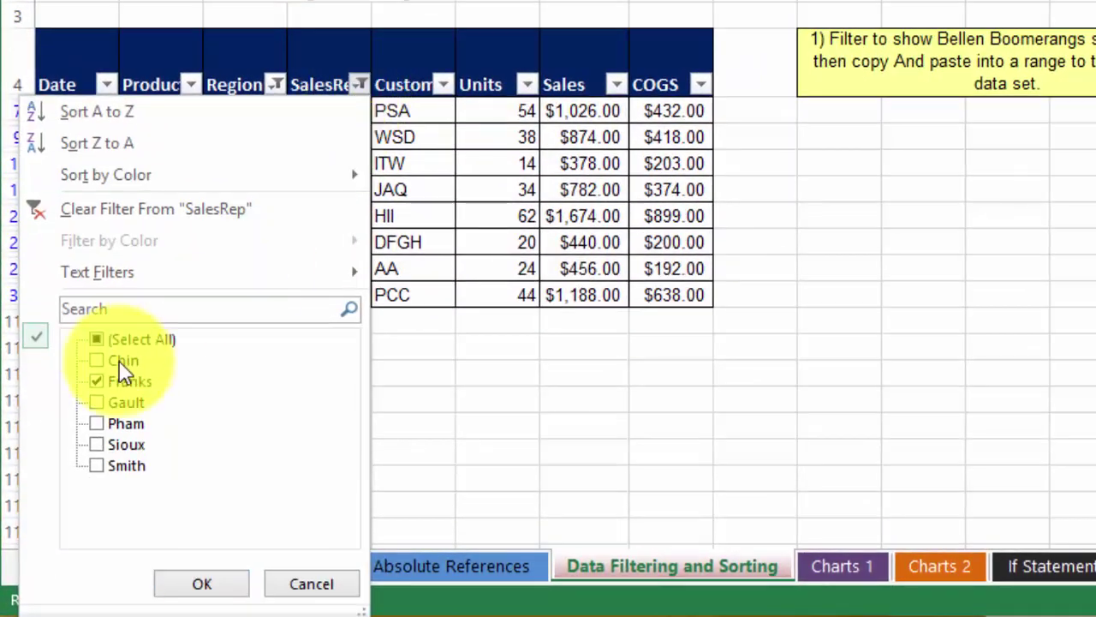
{"action": "left_click", "coordinate": [119, 361]}
{"action": "left_click", "coordinate": [124, 402]}
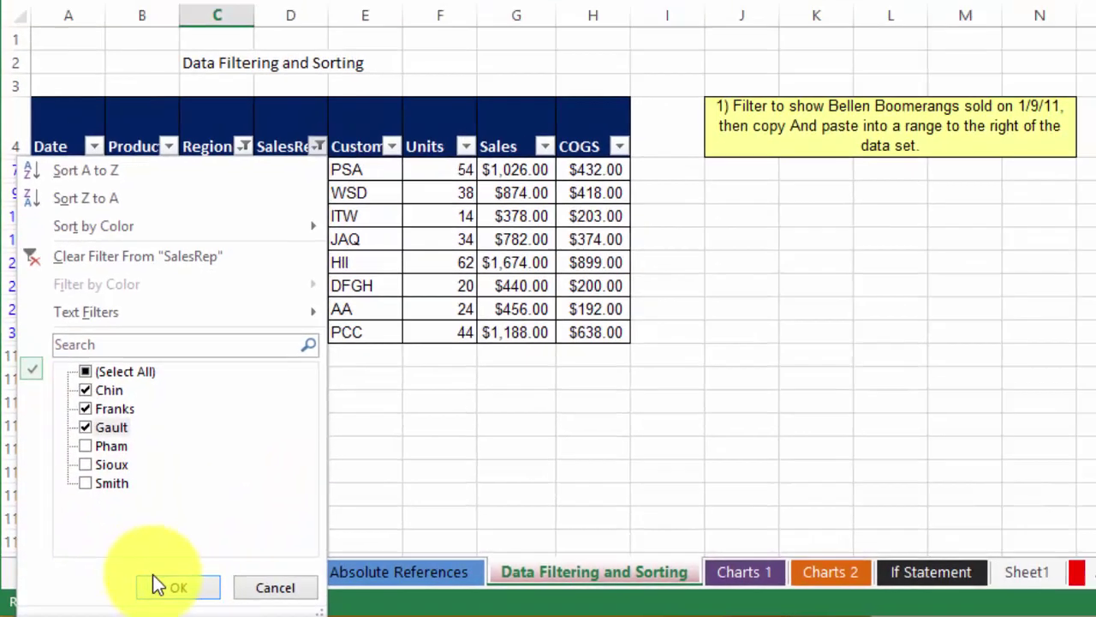
{"action": "left_click", "coordinate": [193, 583]}
{"action": "scroll", "coordinate": [205, 420], "scroll_direction": "down", "scroll_amount": 3}
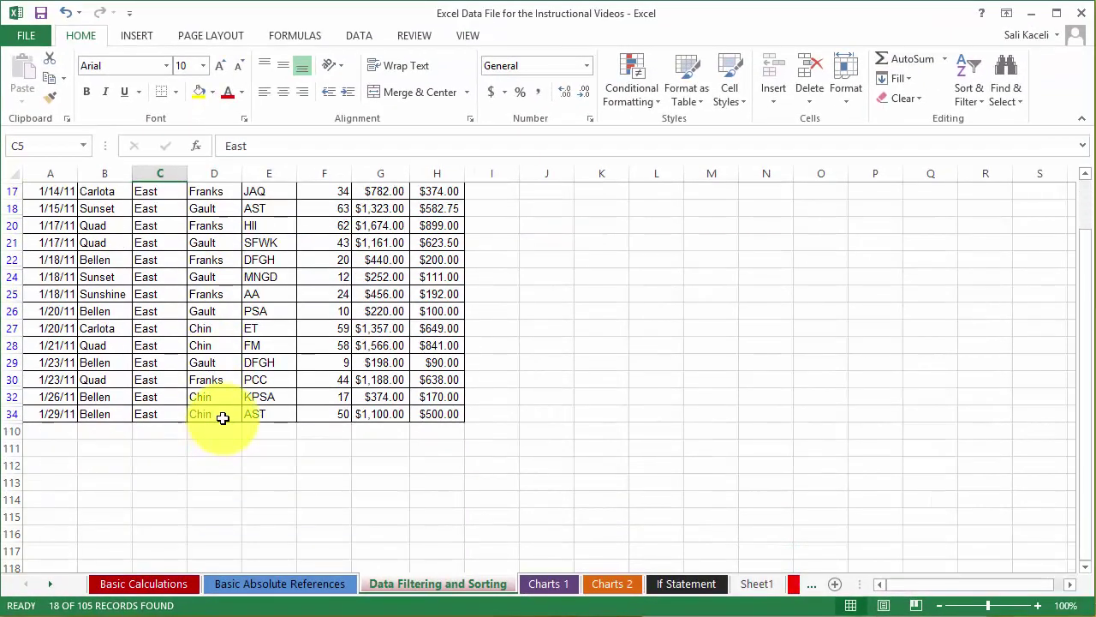
{"action": "scroll", "coordinate": [222, 417], "scroll_direction": "up", "scroll_amount": 3}
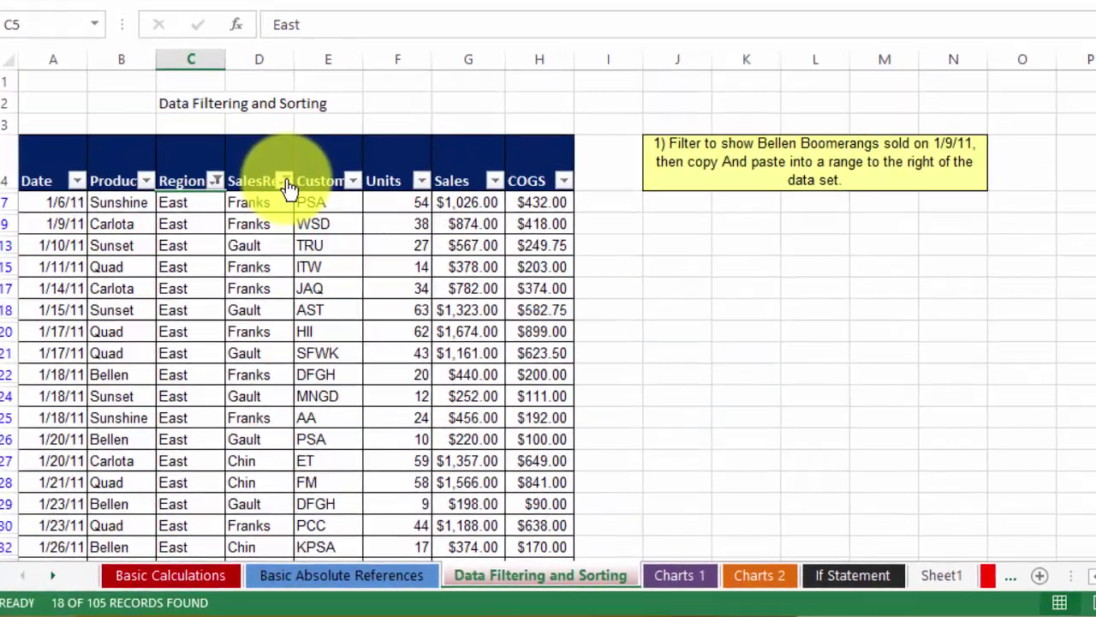
Step: Clear the SalesRep filter, then clear the Region filter
{"action": "left_click", "coordinate": [234, 270]}
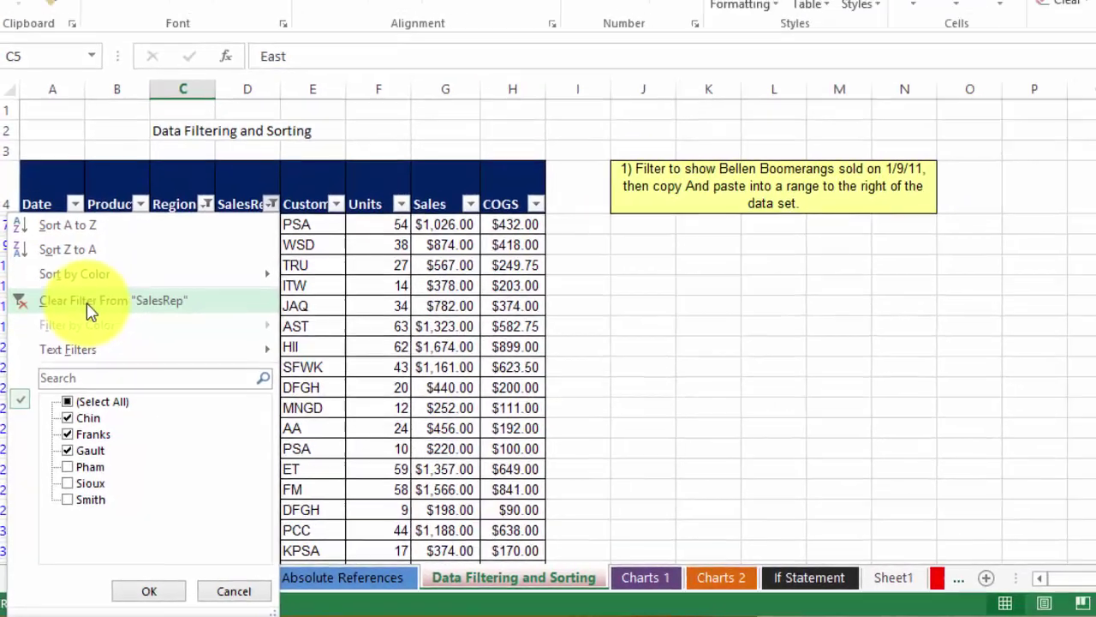
{"action": "left_click", "coordinate": [93, 262]}
{"action": "left_click", "coordinate": [146, 324]}
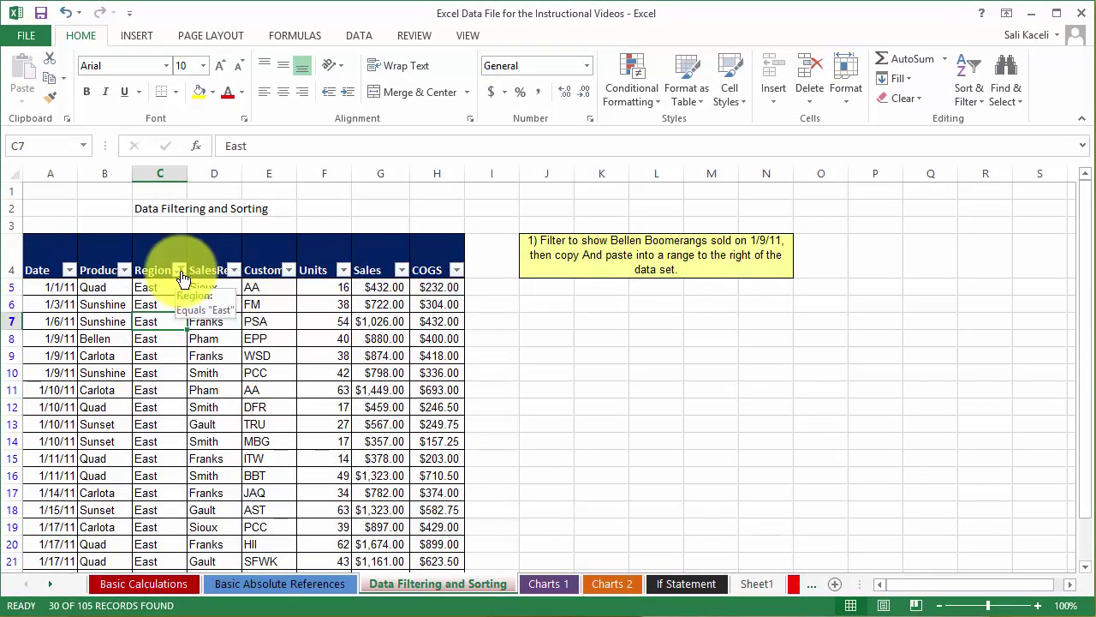
{"action": "left_click", "coordinate": [181, 274]}
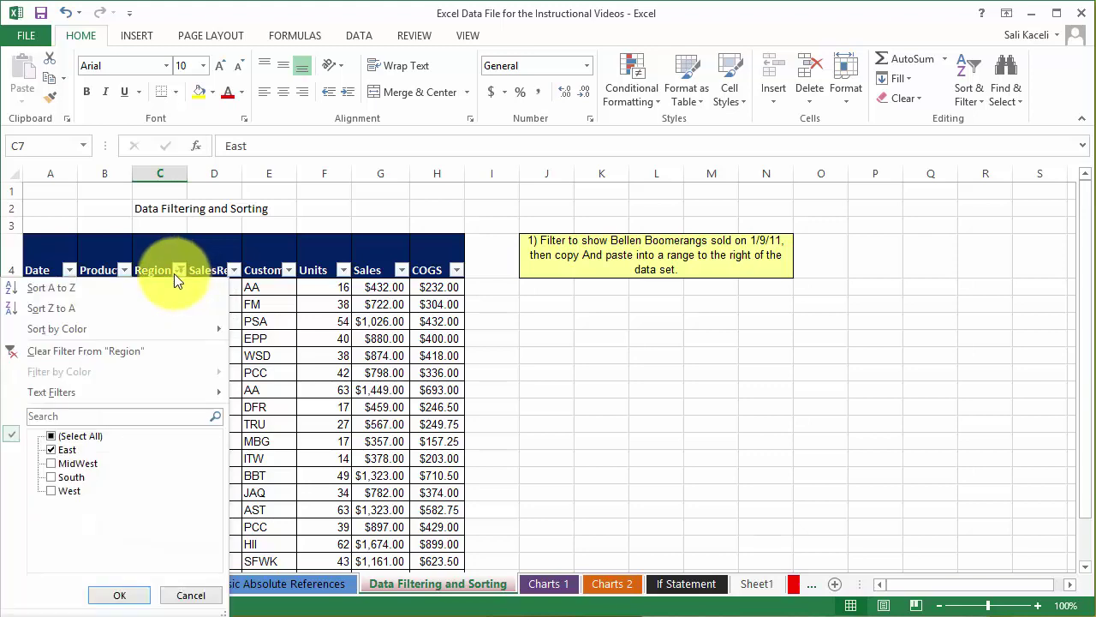
{"action": "left_click", "coordinate": [46, 350]}
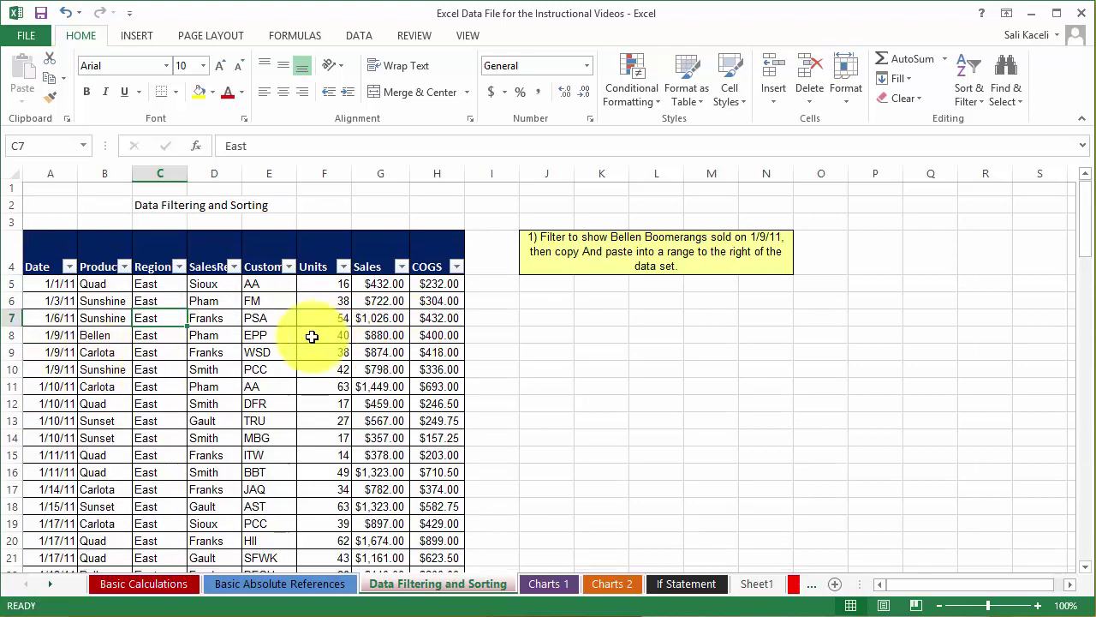
{"action": "scroll", "coordinate": [311, 336], "scroll_direction": "down", "scroll_amount": 6}
{"action": "scroll", "coordinate": [294, 338], "scroll_direction": "up", "scroll_amount": 3}
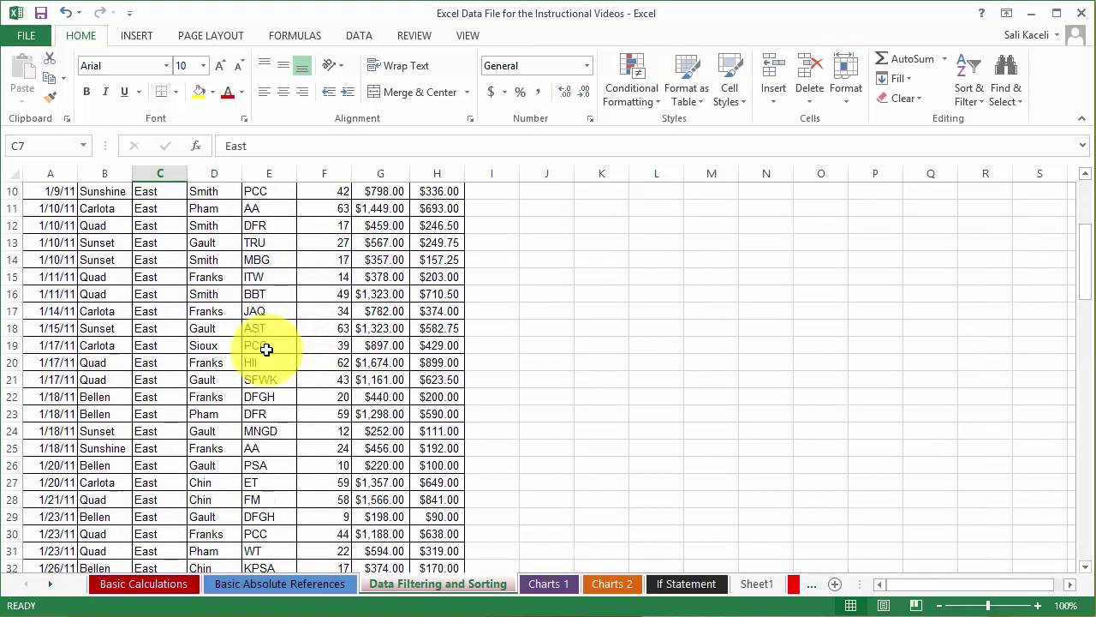
Step: Show only Sunshine rows using Filter by Selected Cell's Value on cell B7
{"action": "right_click", "coordinate": [140, 334]}
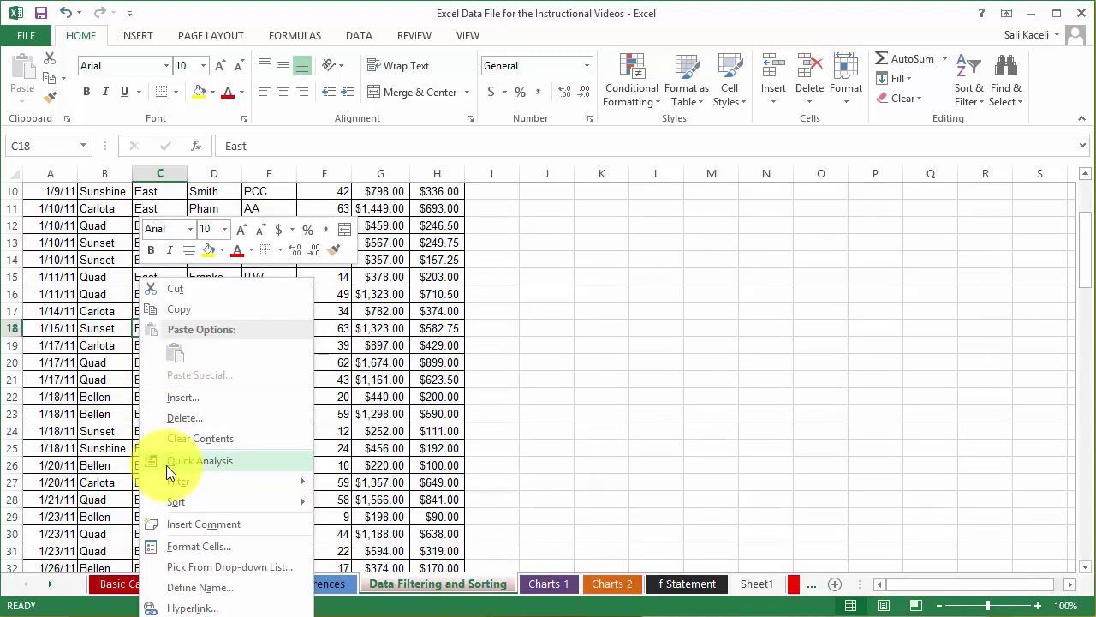
{"action": "mouse_move", "coordinate": [175, 478]}
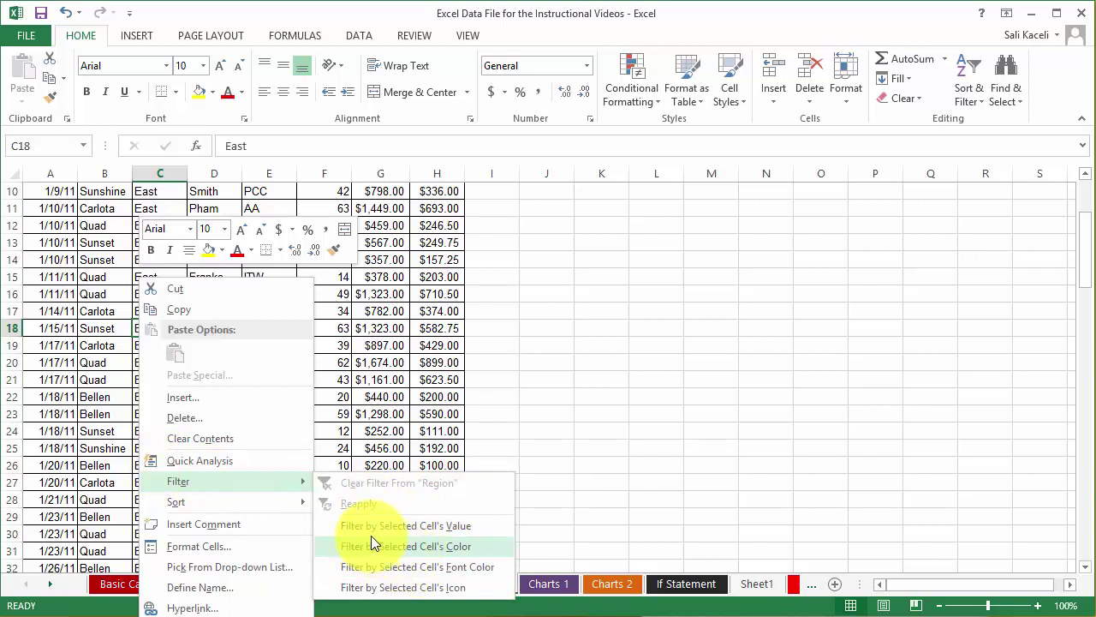
{"action": "left_click", "coordinate": [98, 308]}
{"action": "scroll", "coordinate": [102, 349], "scroll_direction": "up", "scroll_amount": 3}
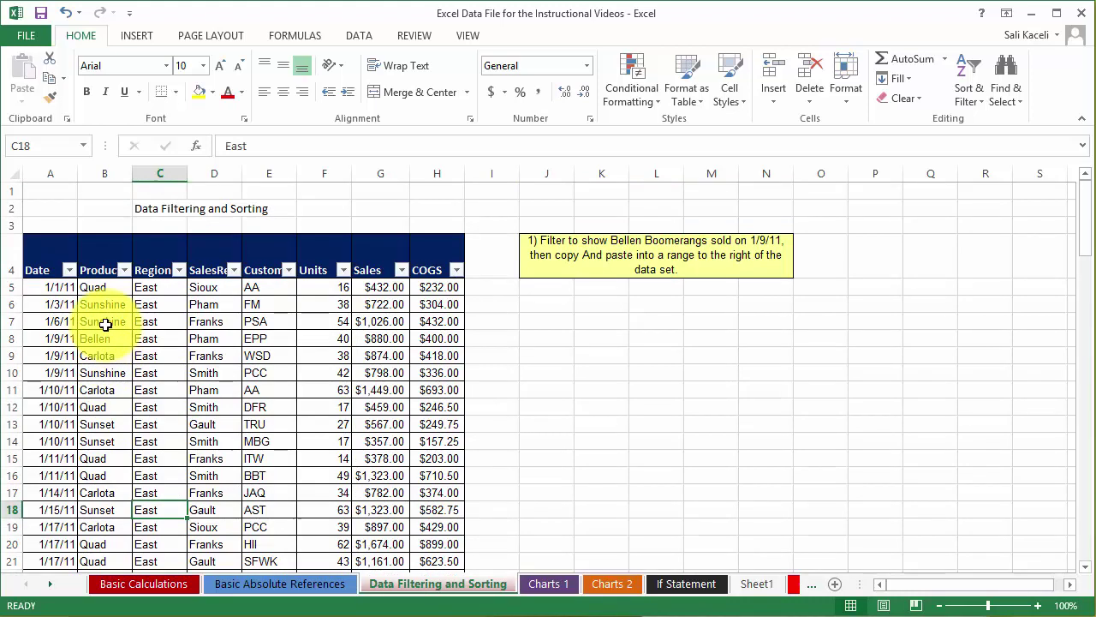
{"action": "right_click", "coordinate": [105, 324]}
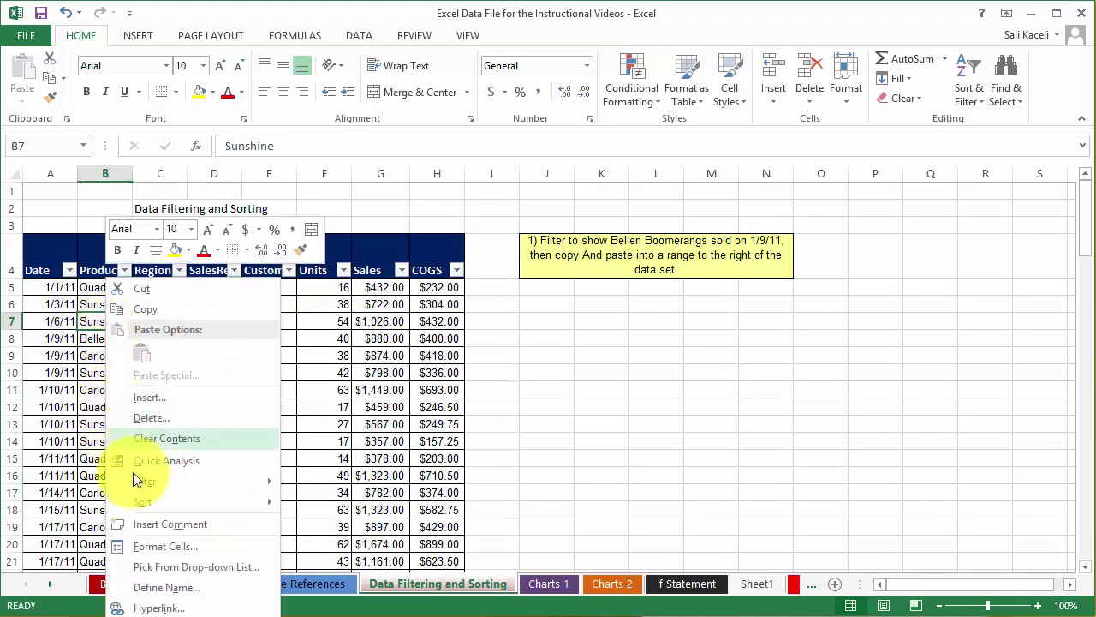
{"action": "mouse_move", "coordinate": [236, 488]}
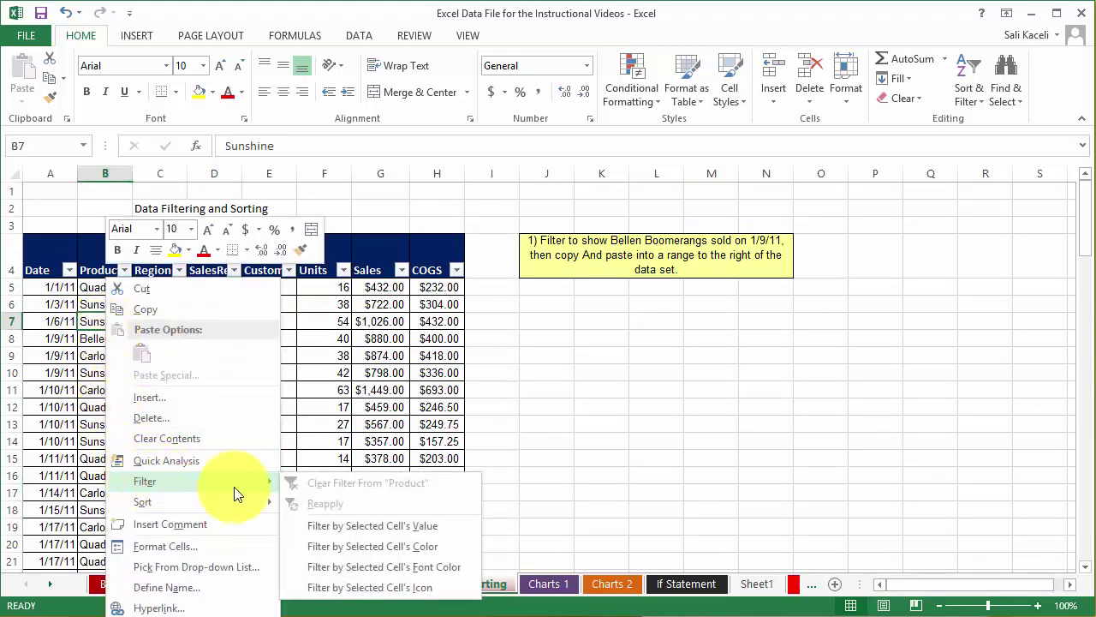
{"action": "left_click", "coordinate": [356, 528]}
{"action": "scroll", "coordinate": [123, 347], "scroll_direction": "down", "scroll_amount": 4}
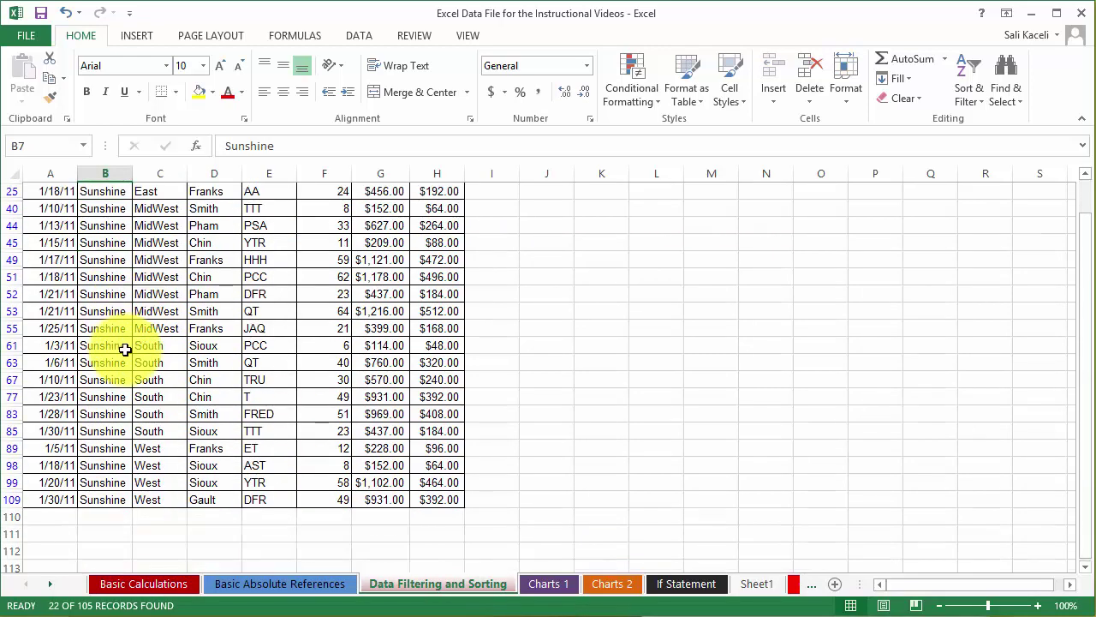
{"action": "scroll", "coordinate": [125, 351], "scroll_direction": "up", "scroll_amount": 4}
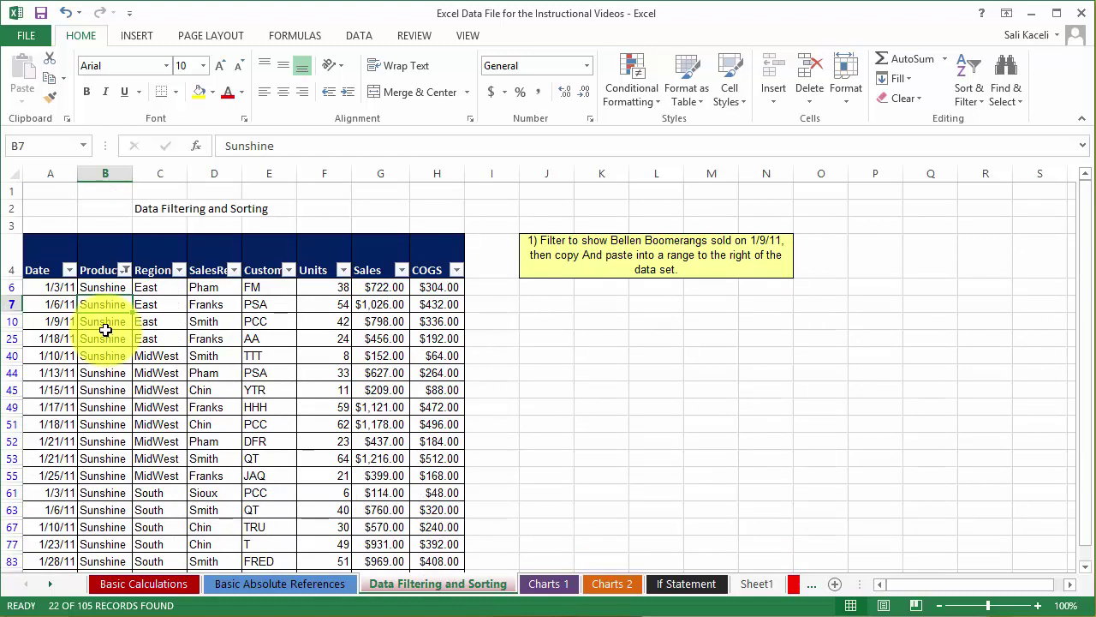
Step: Bring up a Product cell's Filter submenu to remove the Product filter
{"action": "right_click", "coordinate": [105, 332]}
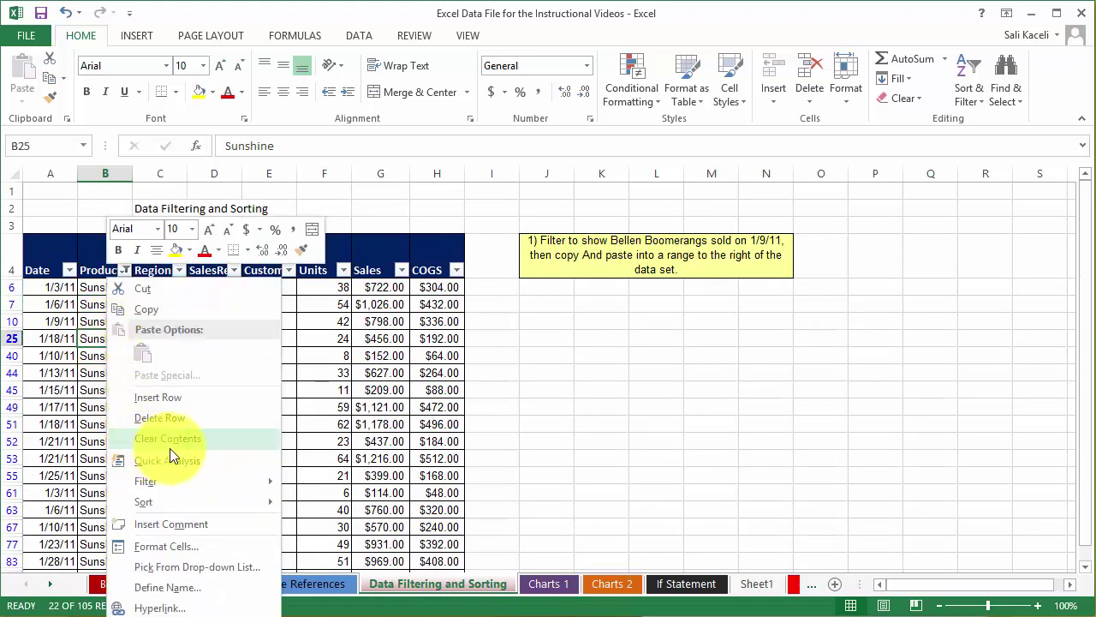
{"action": "mouse_move", "coordinate": [180, 479]}
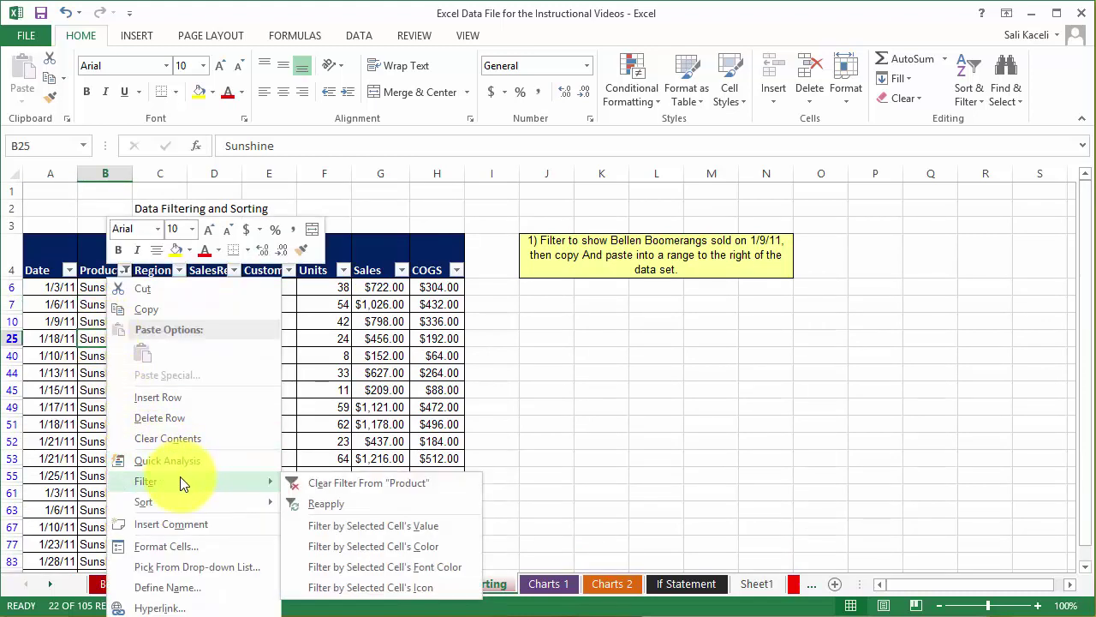
{"action": "left_click", "coordinate": [342, 484]}
Step: Clear the Product filter and select a cell in the Sales column
{"action": "left_click", "coordinate": [145, 352]}
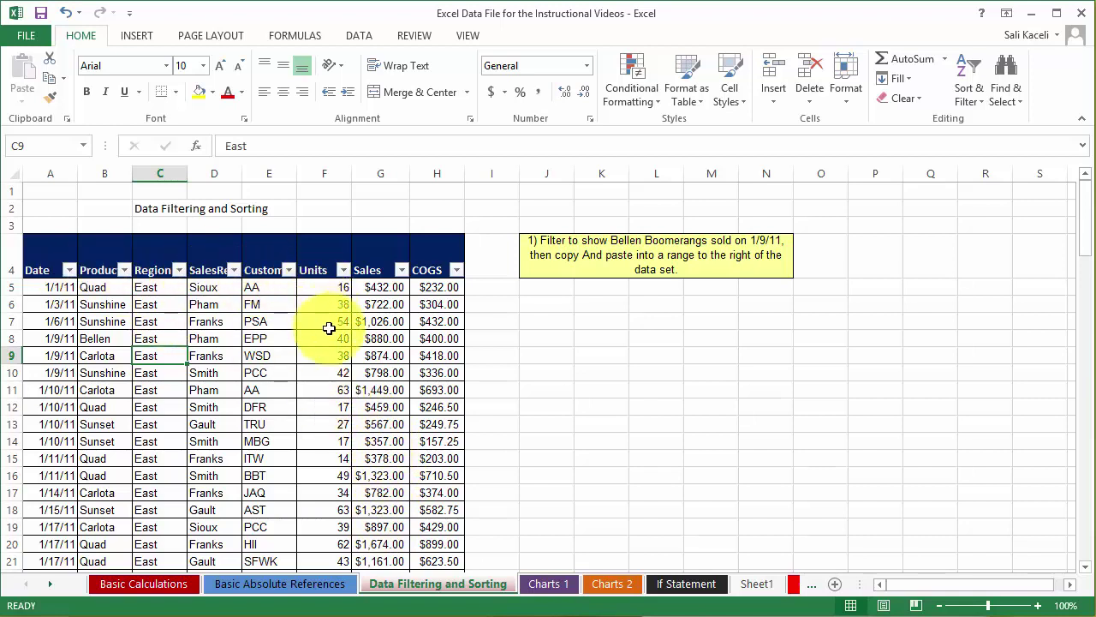
{"action": "left_click", "coordinate": [384, 392]}
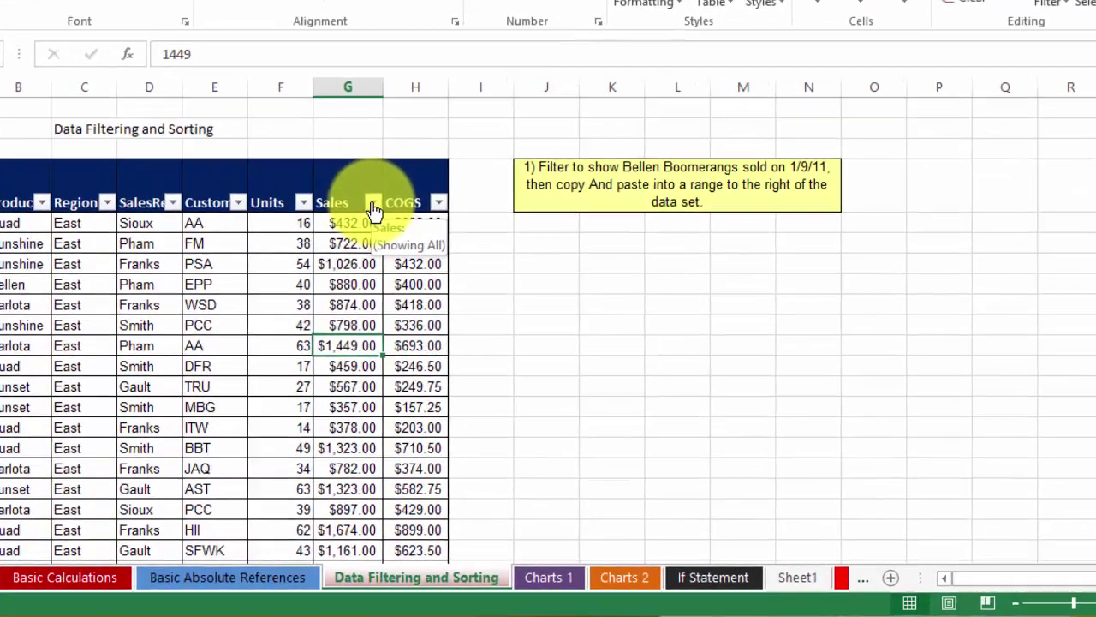
Step: Show the Number Filters conditions from the Sales column's filter dropdown
{"action": "left_click", "coordinate": [404, 272]}
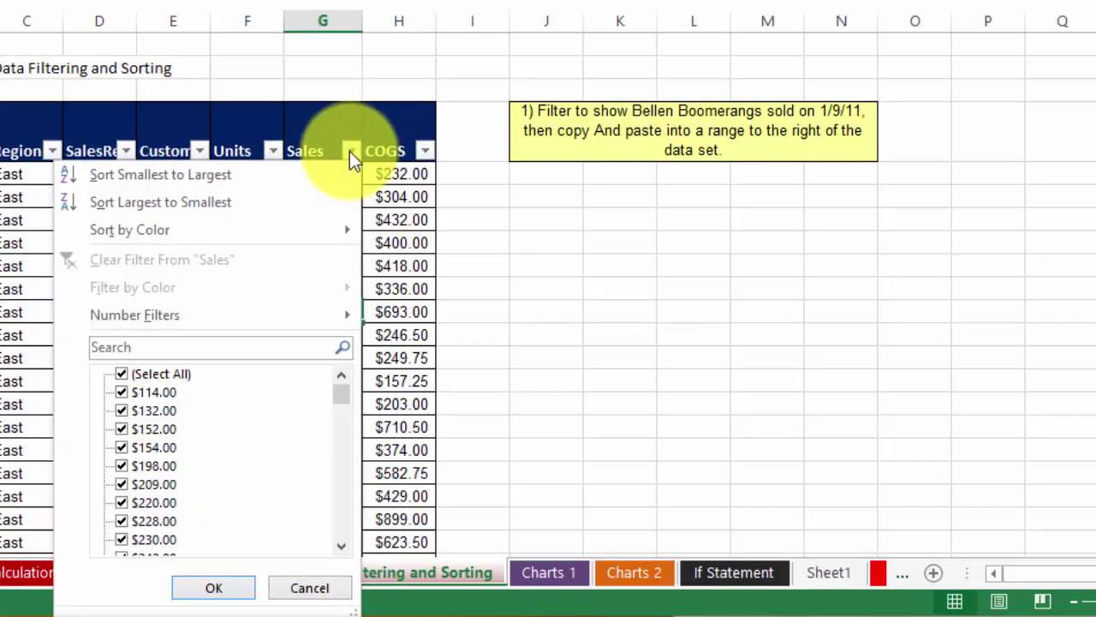
{"action": "mouse_move", "coordinate": [163, 314]}
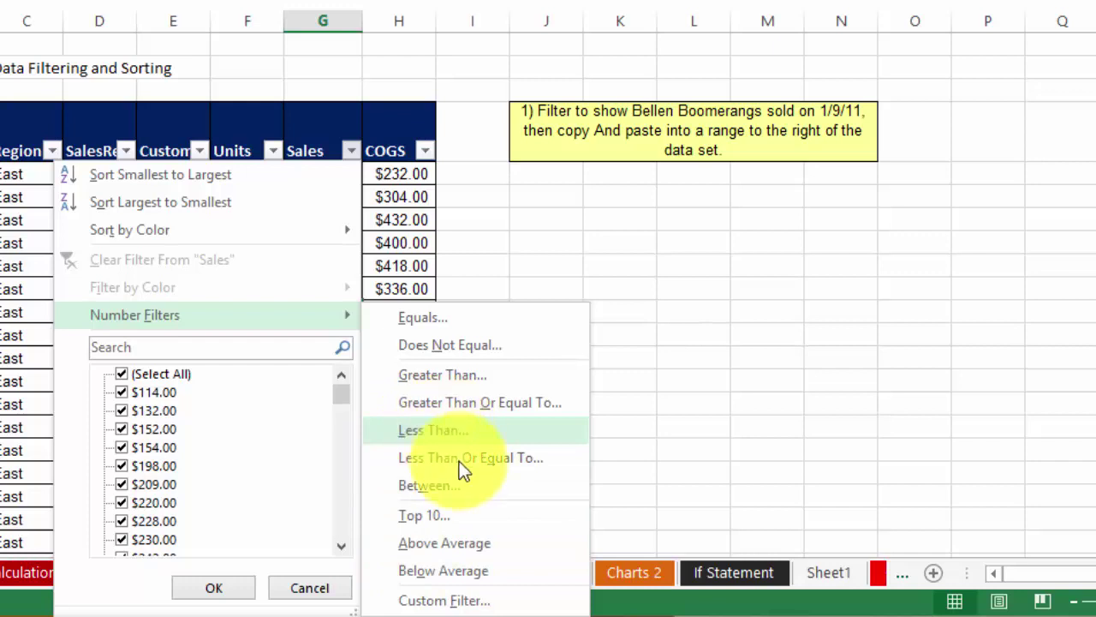
Step: Apply a Greater Than 1000 custom AutoFilter on Sales, leaving 35 of 105 records
{"action": "left_click", "coordinate": [471, 377]}
{"action": "type", "text": "100"}
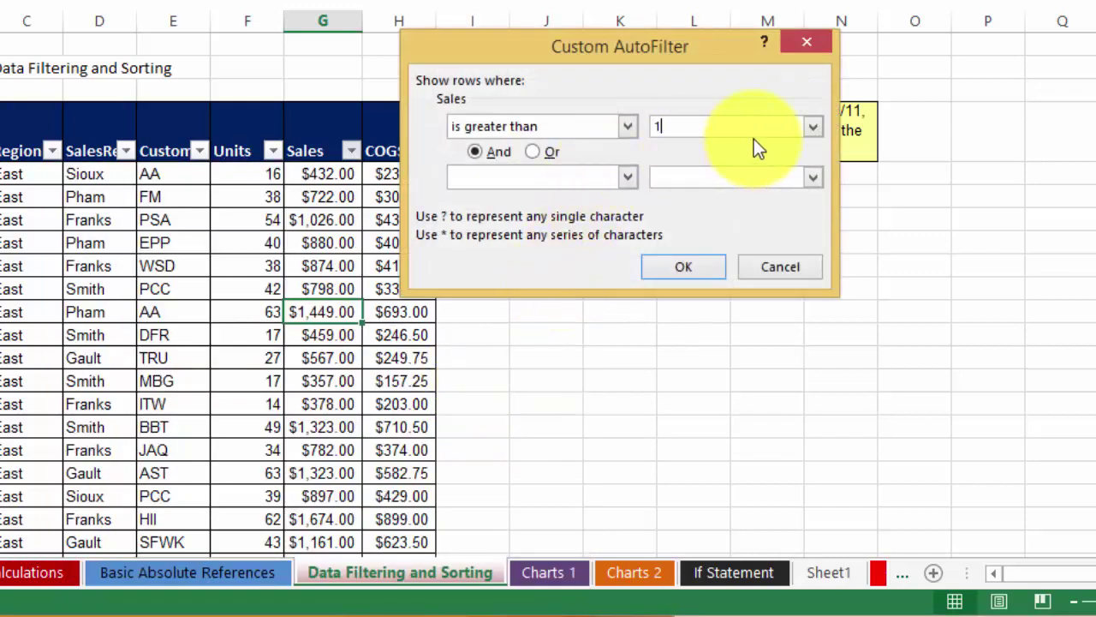
{"action": "type", "text": "0"}
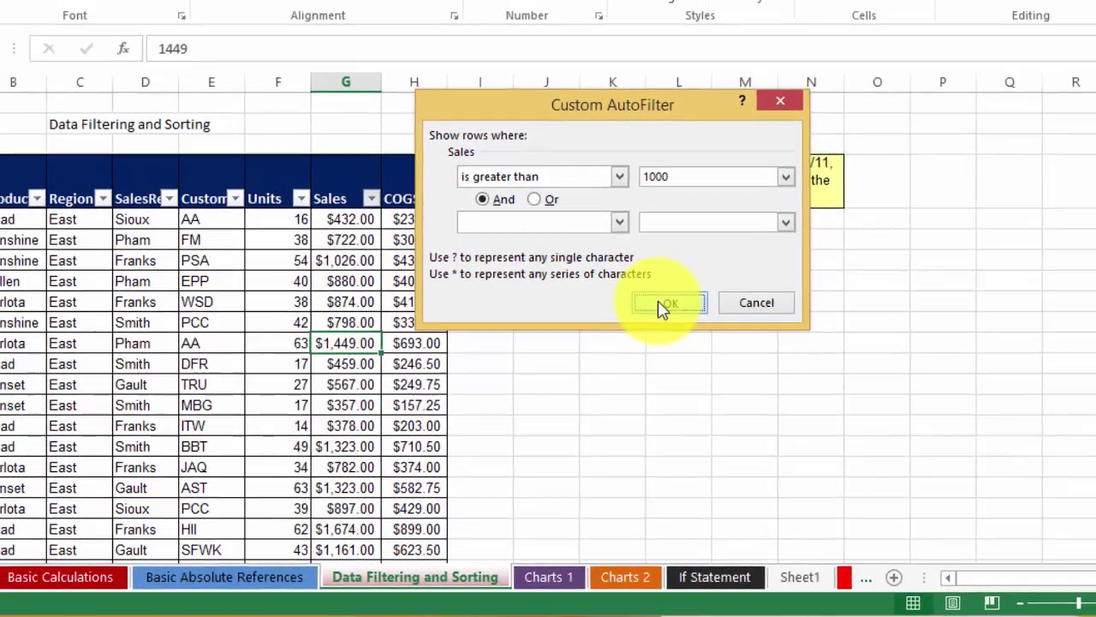
{"action": "left_click", "coordinate": [674, 267]}
{"action": "scroll", "coordinate": [385, 347], "scroll_direction": "down", "scroll_amount": 8}
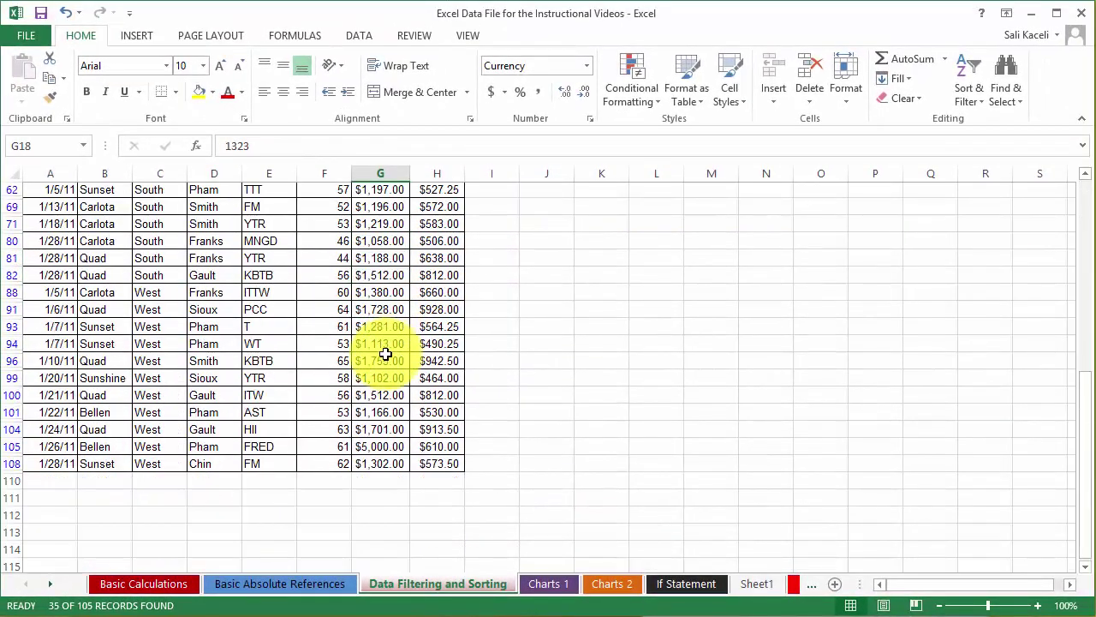
{"action": "scroll", "coordinate": [385, 347], "scroll_direction": "up", "scroll_amount": 8}
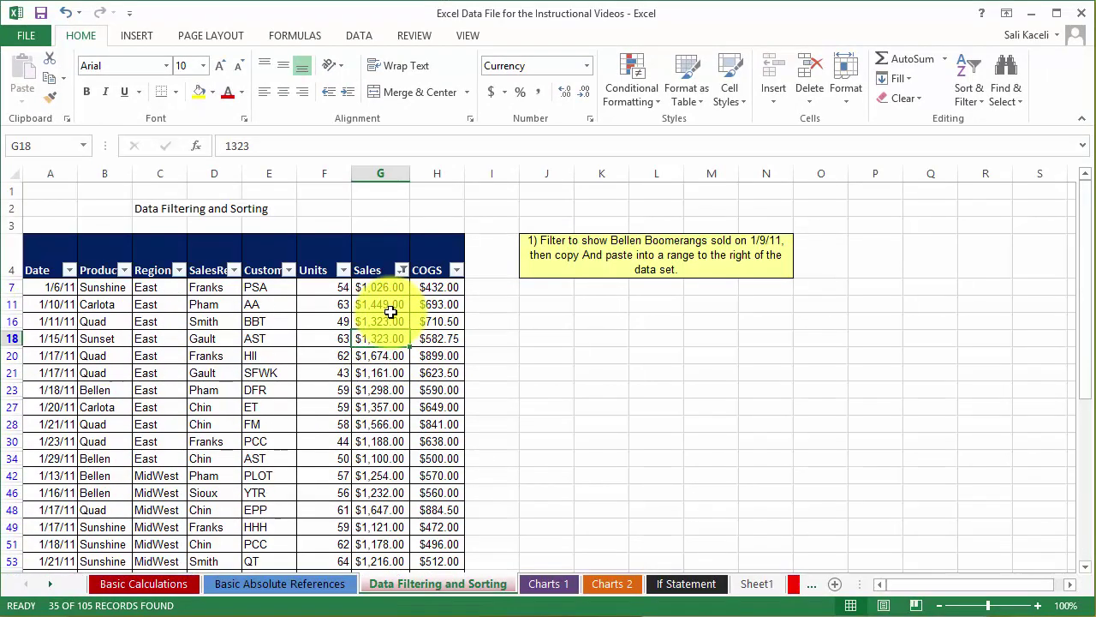
{"action": "left_click", "coordinate": [392, 305]}
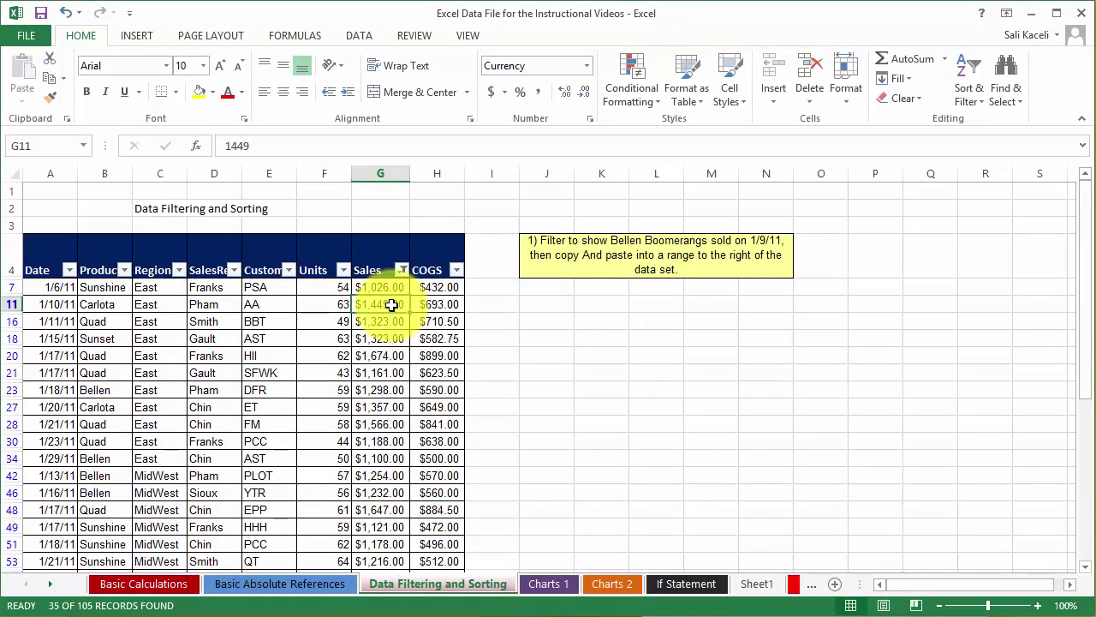
Step: Sort the 35 filtered rows by Sales ascending, from $1,026.00 up, and check the order
{"action": "right_click", "coordinate": [390, 306]}
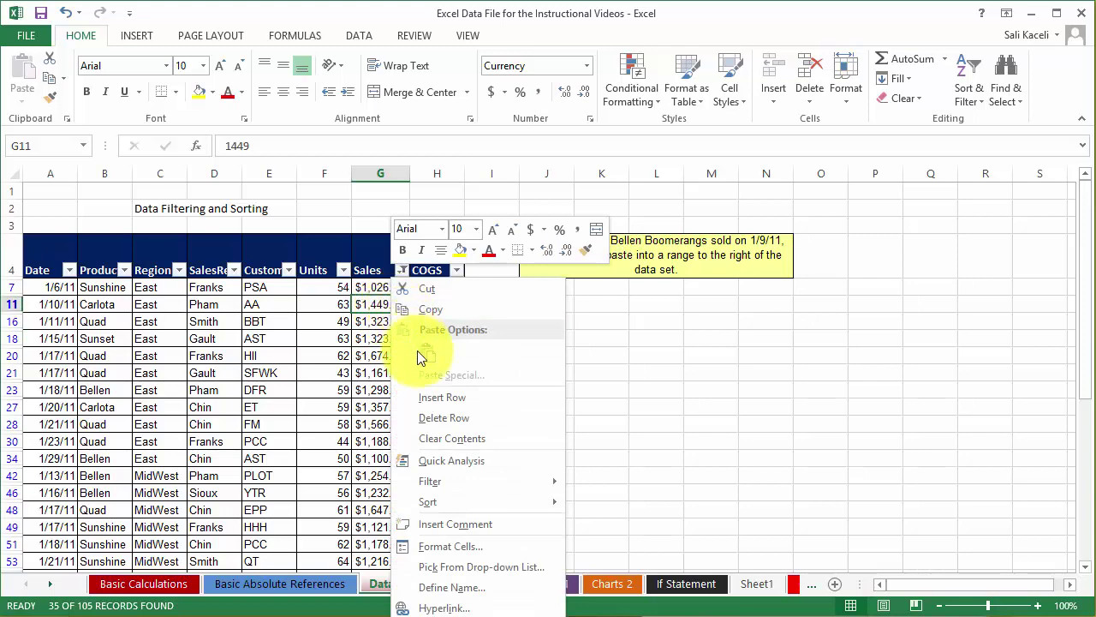
{"action": "mouse_move", "coordinate": [444, 502]}
{"action": "left_click", "coordinate": [620, 507]}
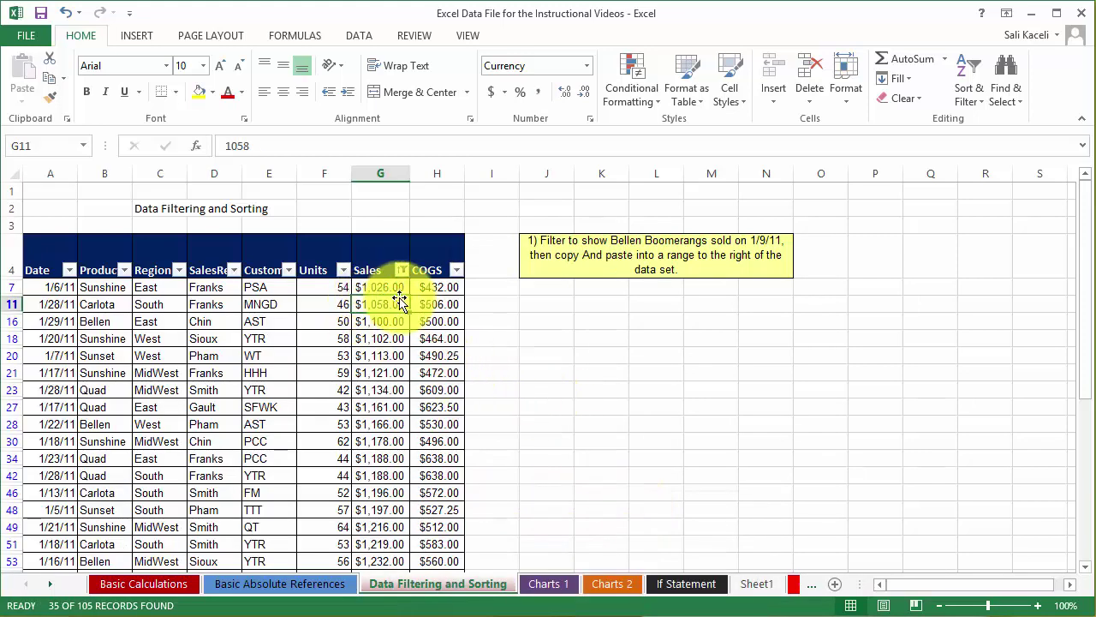
{"action": "left_click", "coordinate": [383, 322]}
{"action": "left_click", "coordinate": [382, 355]}
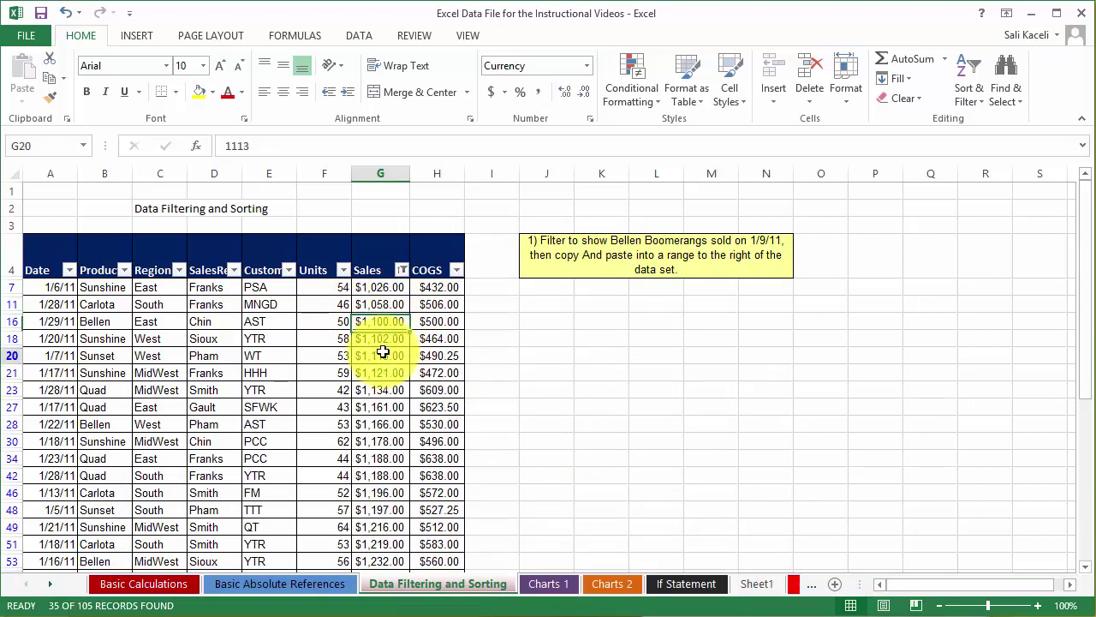
{"action": "left_click", "coordinate": [383, 392]}
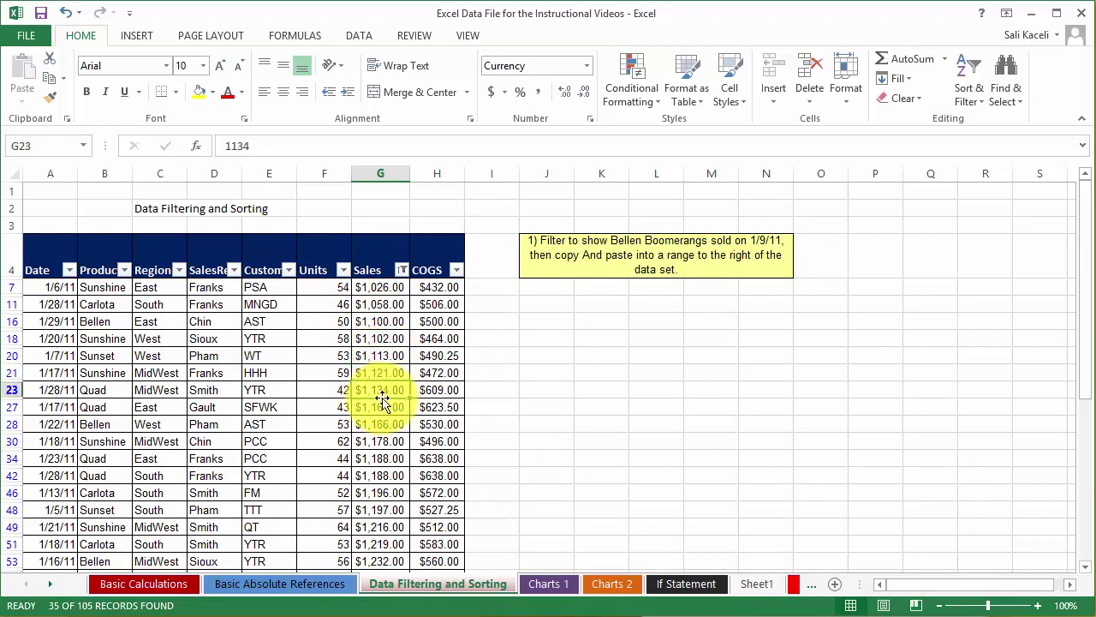